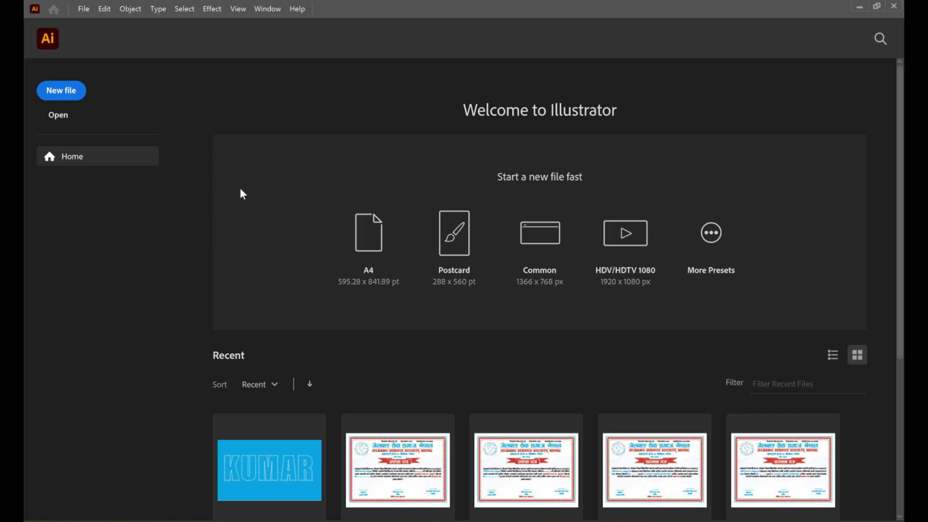
Start a new A4 document in landscape orientation
left_click(63, 91)
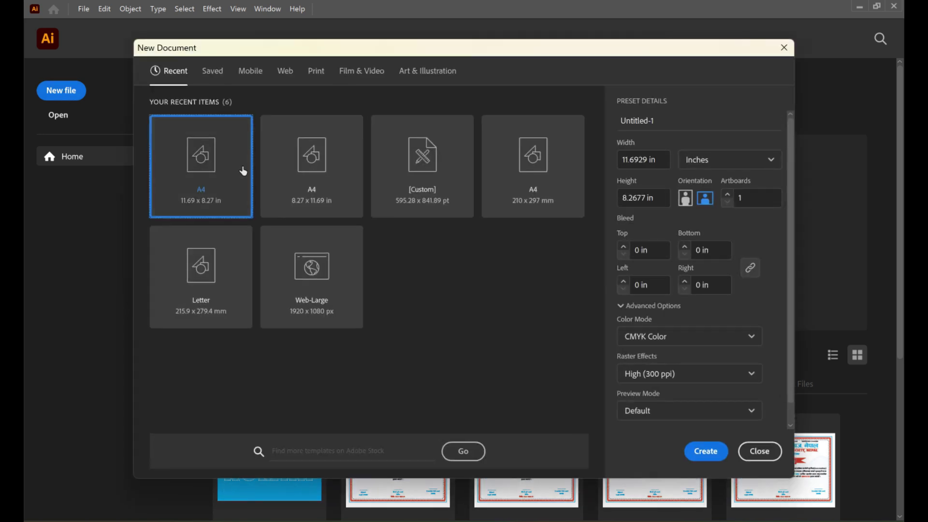
left_click(685, 198)
left_click(702, 202)
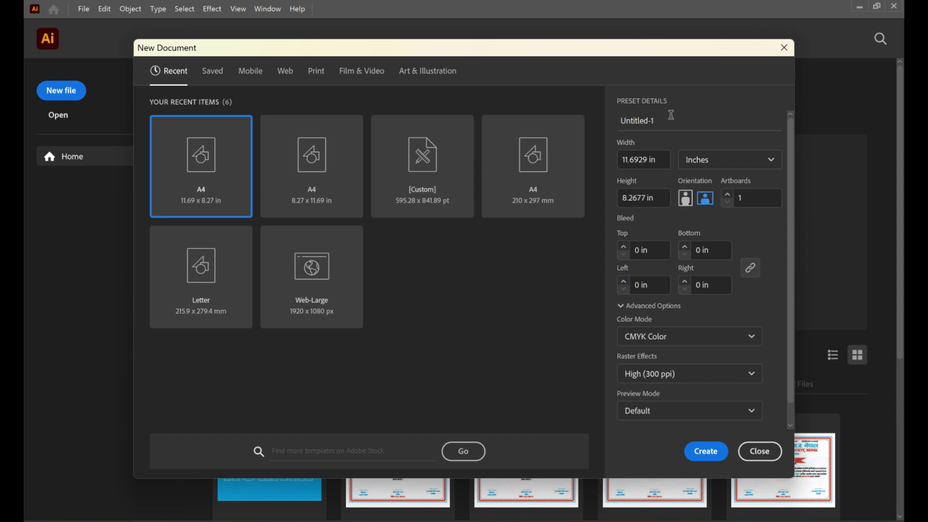
Name the document 'Beautiful Floral Vector', keep it landscape, and create it
left_click_drag(668, 121, 547, 116)
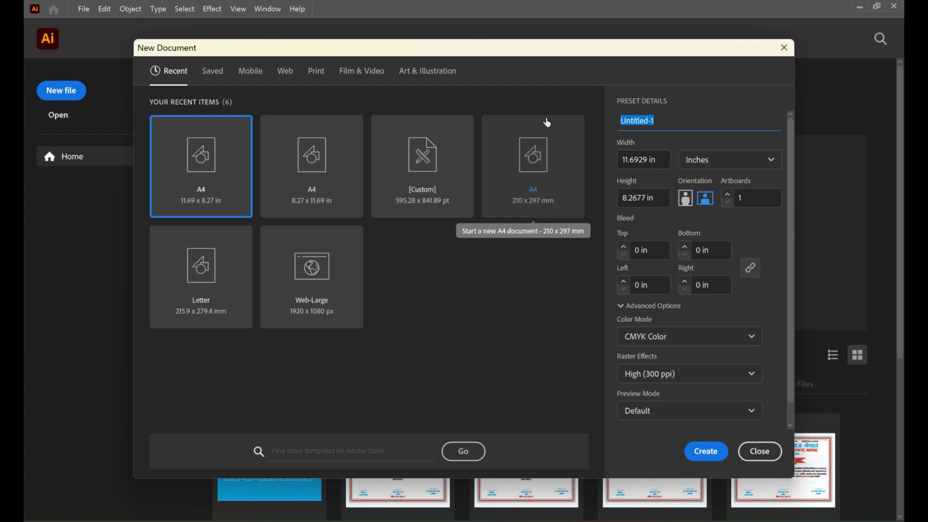
type("Beautiful FLor")
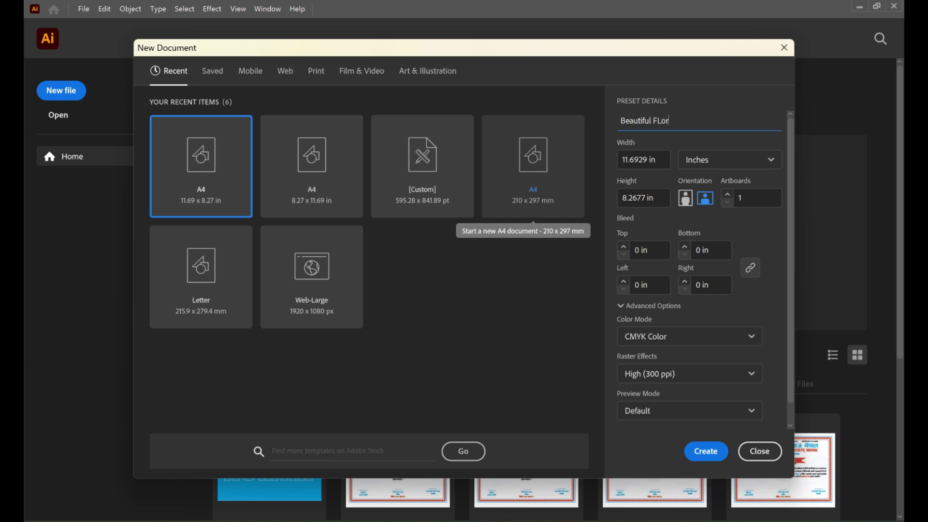
key("BackSpace")
key("BackSpace")
key("BackSpace")
type("loral Vector")
left_click(686, 198)
left_click(710, 202)
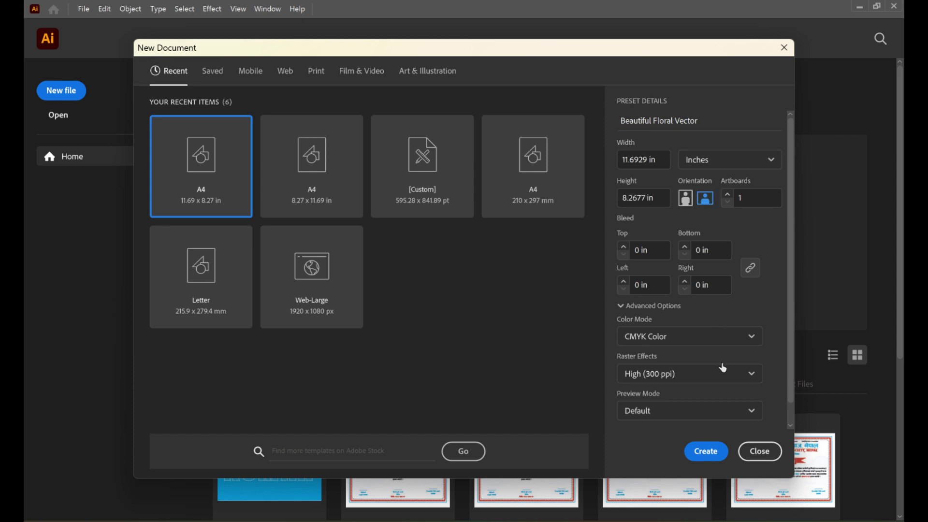
left_click(705, 453)
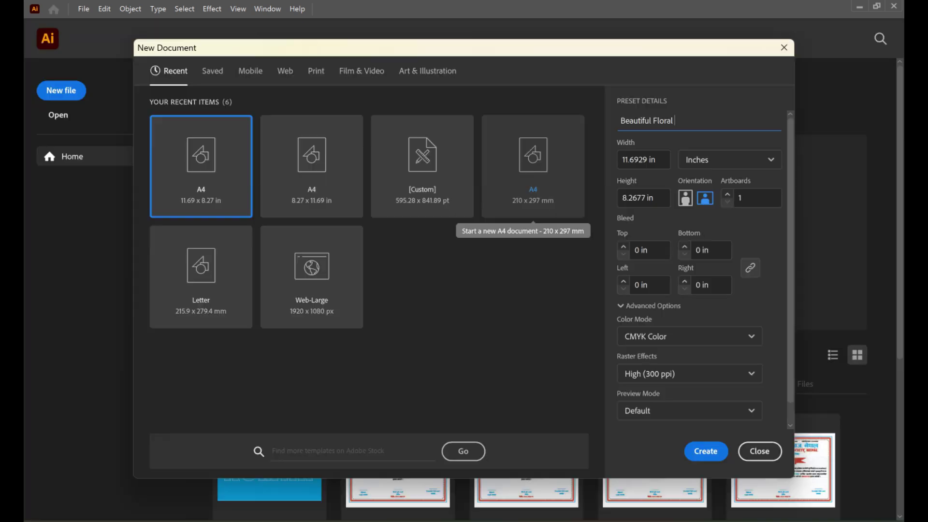
Switch to the Star tool and cancel its settings dialog without drawing
left_click(39, 127)
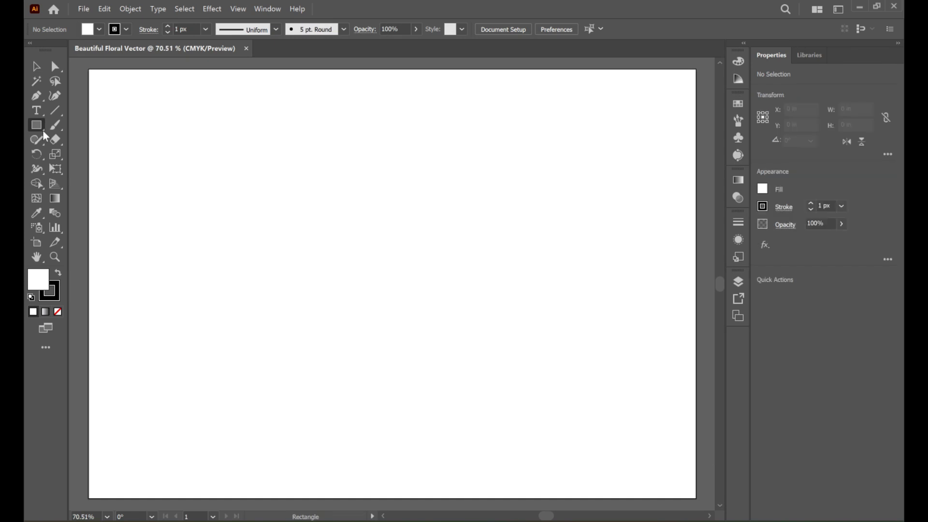
left_click(131, 184)
left_click(364, 196)
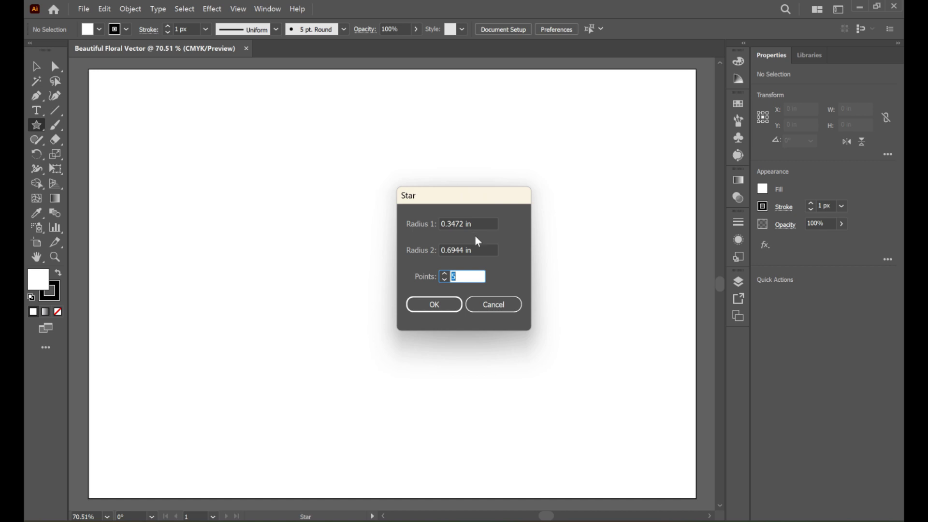
left_click(494, 304)
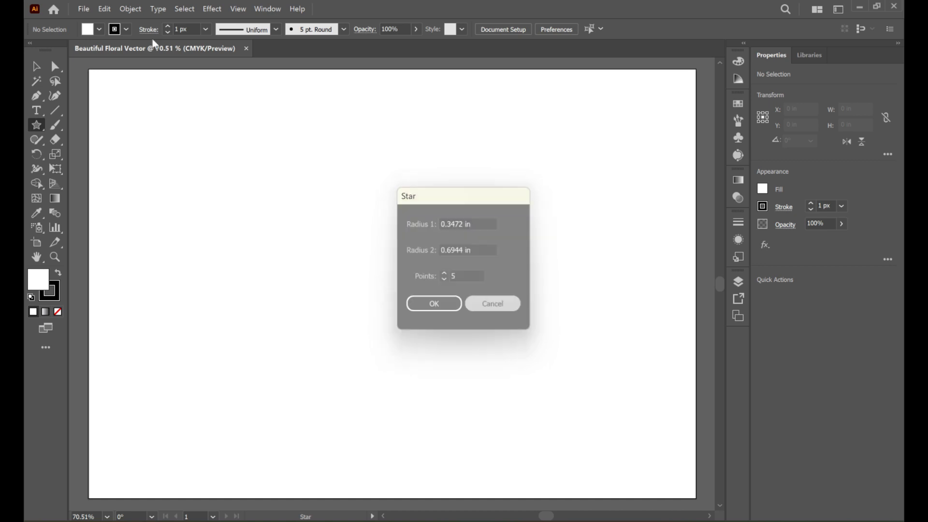
Change the General units preference from inches to Pixels
left_click(105, 10)
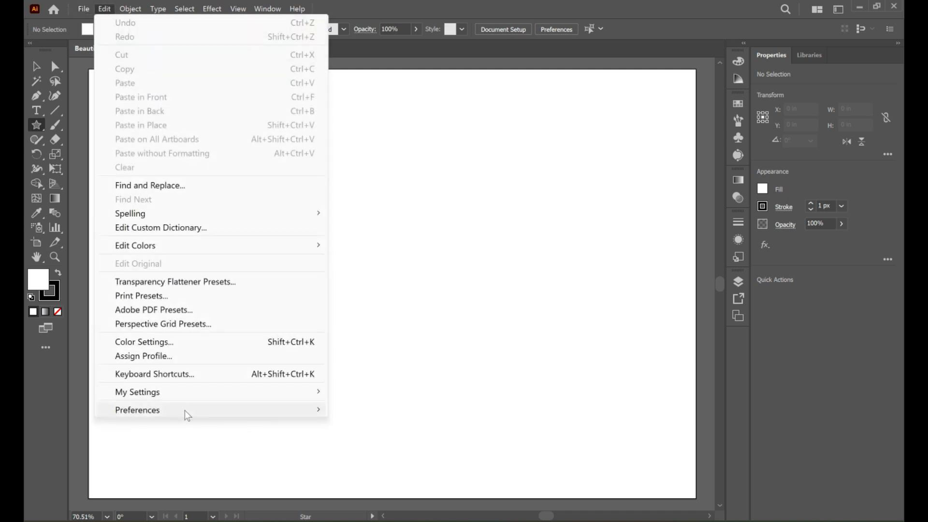
mouse_move(210, 410)
left_click(368, 255)
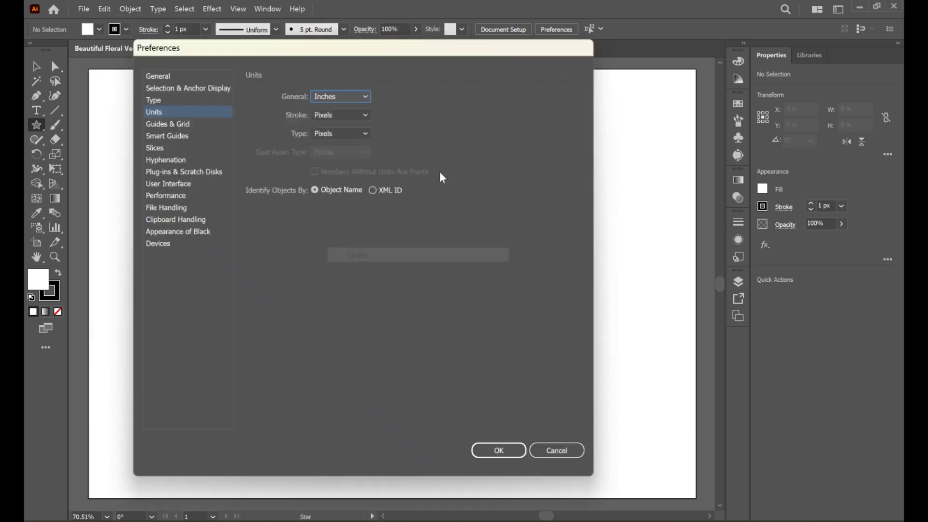
left_click(359, 93)
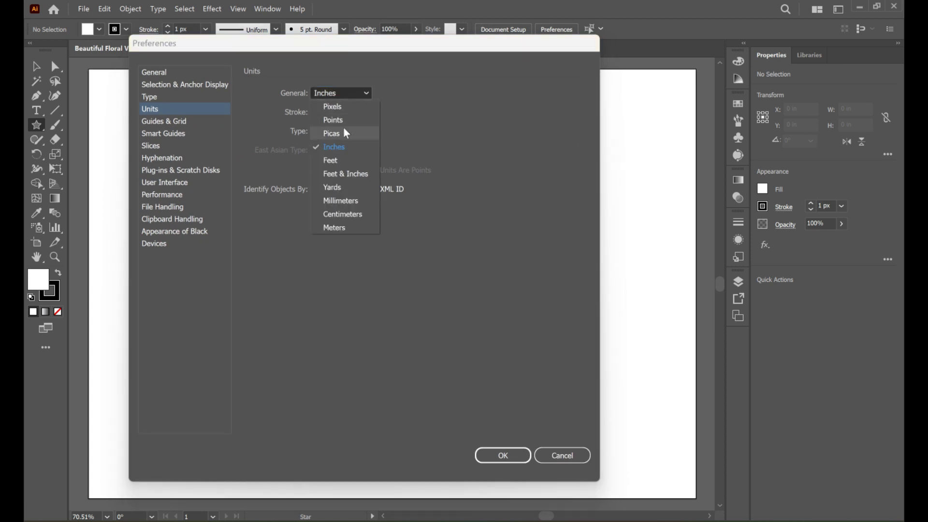
left_click(340, 107)
left_click(526, 456)
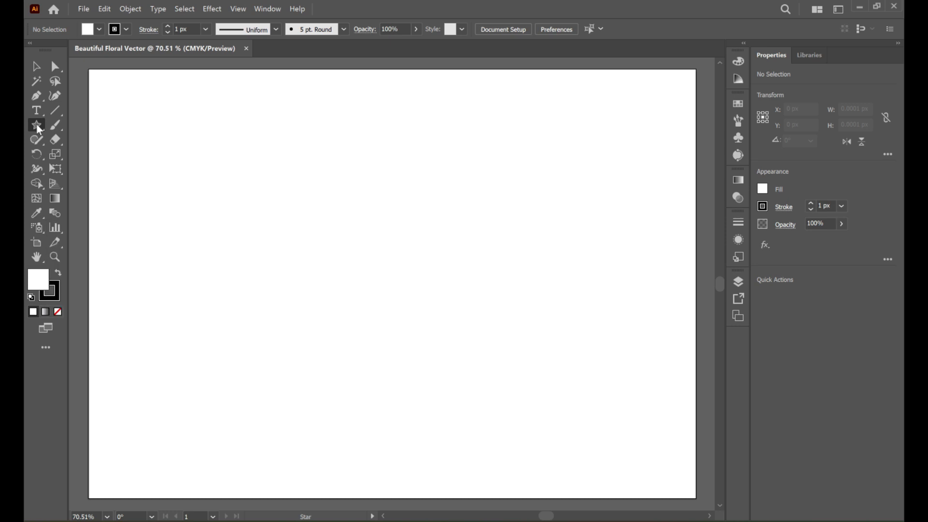
Draw a star with Radius 1 500 px, Radius 2 250 px and 50 points
left_click(299, 214)
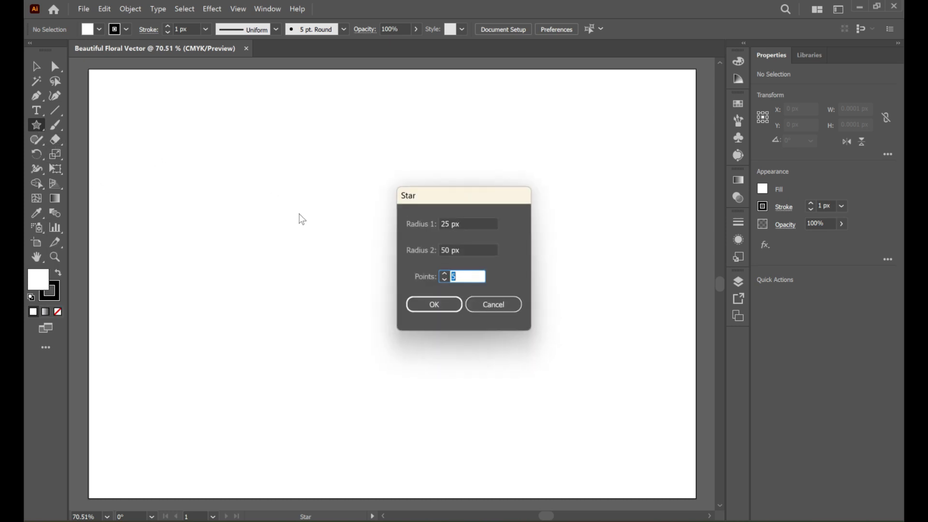
double_click(449, 223)
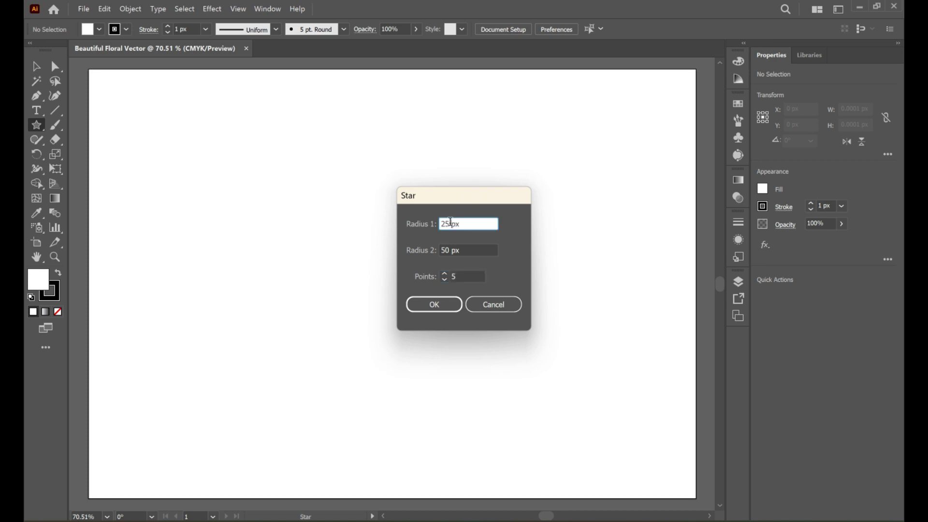
type("500")
double_click(447, 248)
type("250")
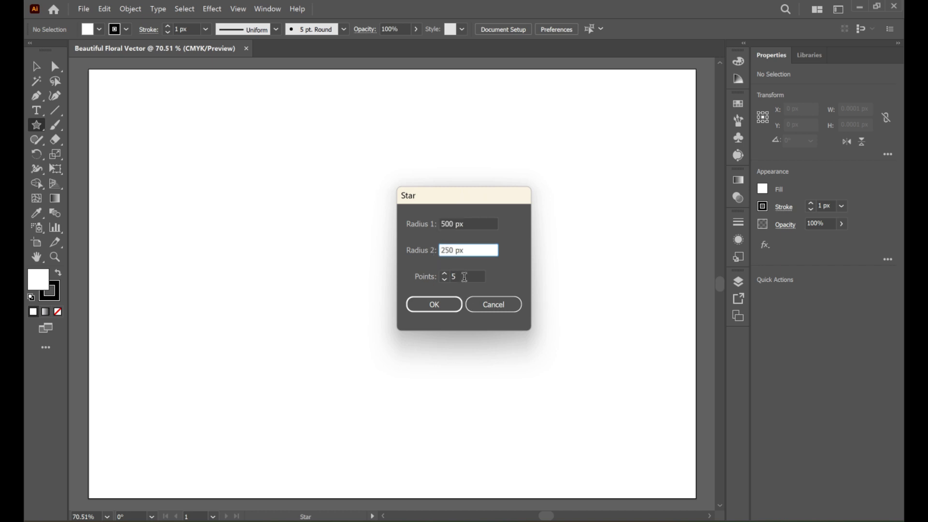
key("Tab")
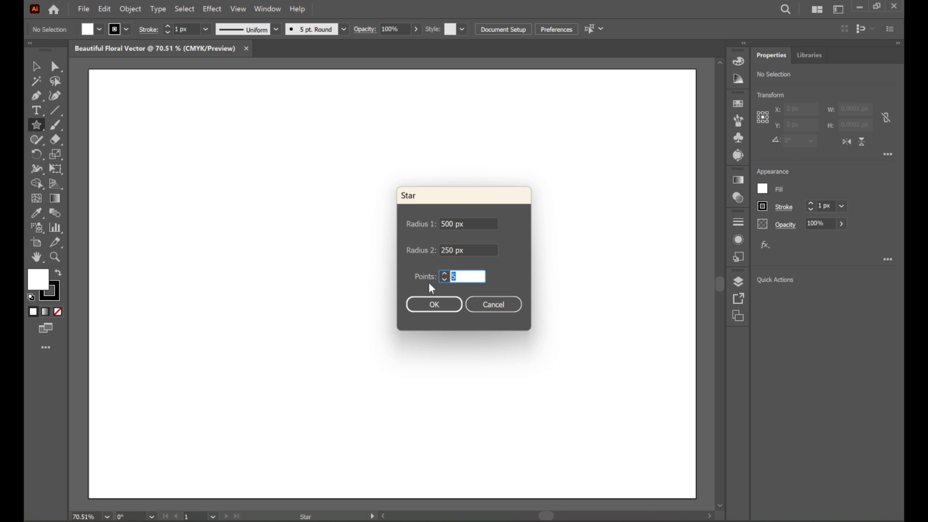
type("50")
left_click(449, 310)
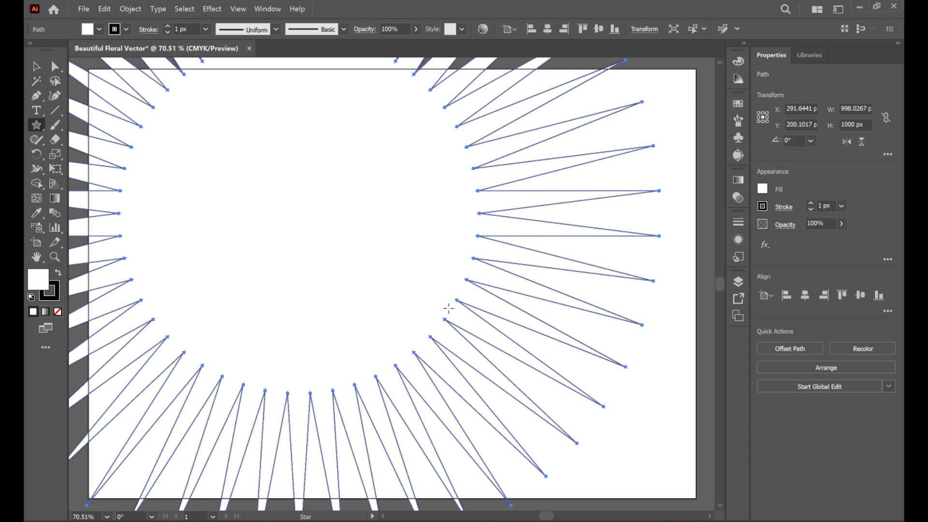
Move the starburst onto the artboard and align it to horizontal and vertical centre
key("ctrl+minus")
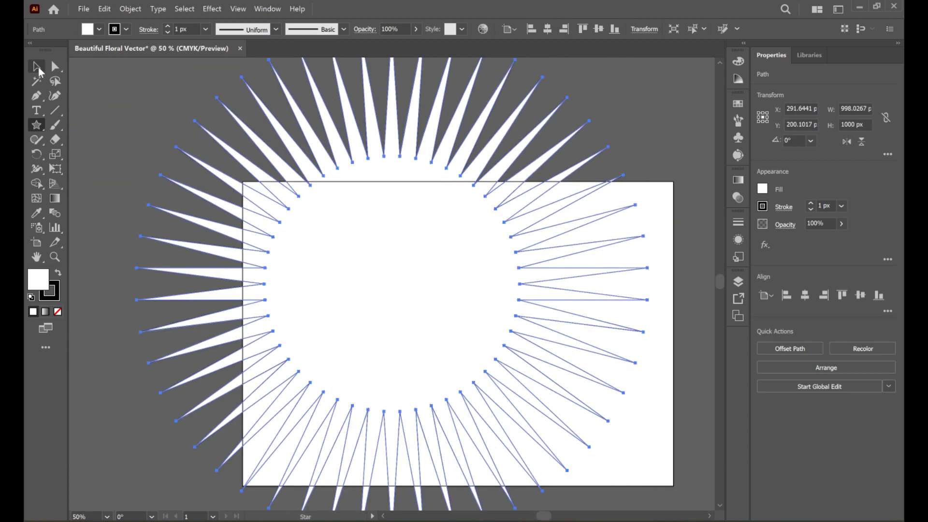
left_click(38, 69)
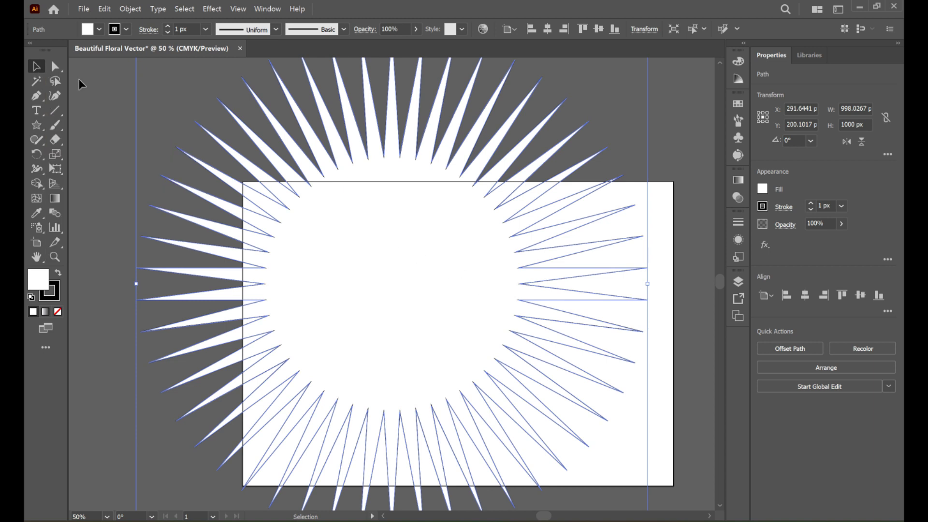
left_click_drag(390, 282, 427, 293)
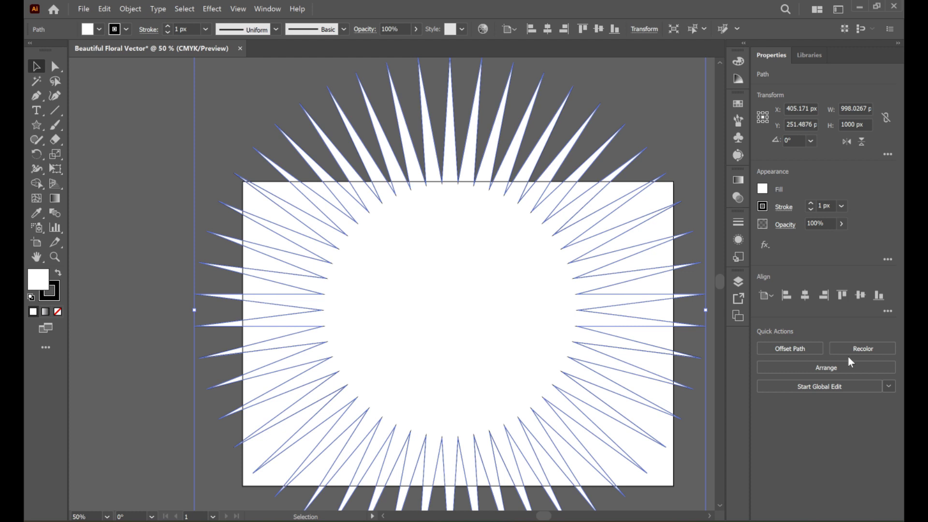
left_click(805, 295)
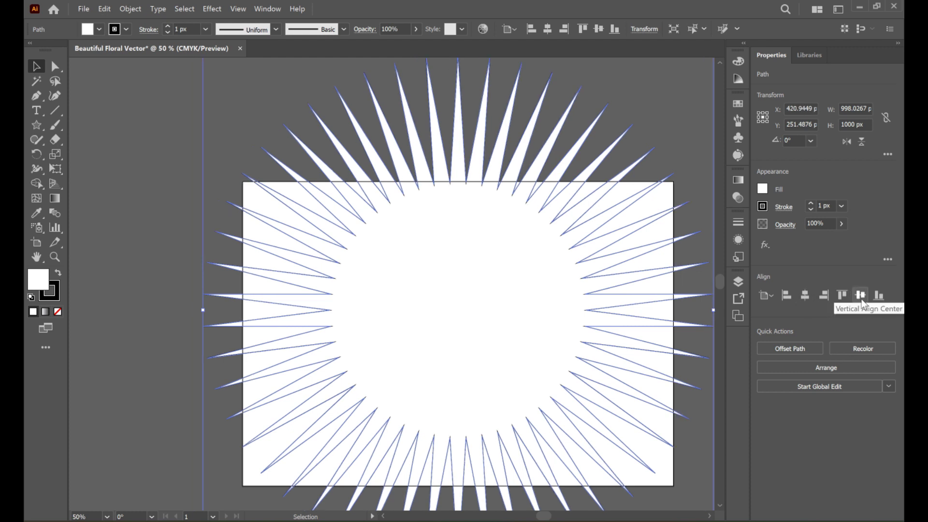
left_click(863, 302)
Switch between the Direct Selection and Selection tools while zooming around the starburst
key("a")
key("ctrl+minus")
key("v")
key("a")
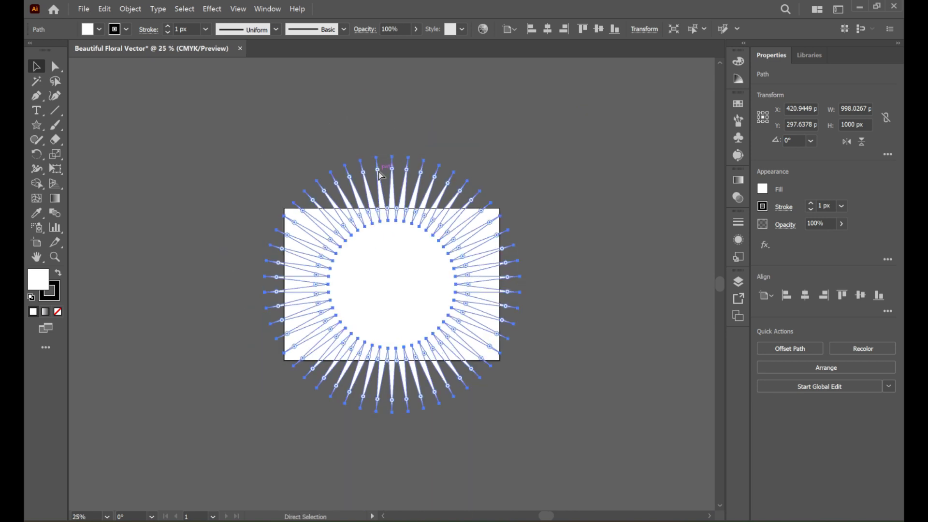
key("ctrl+plus")
key("v")
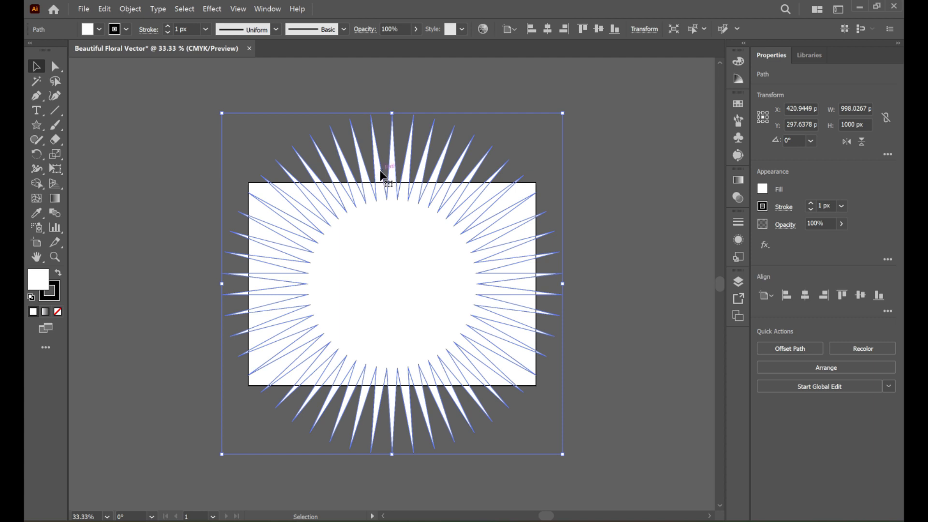
Fill the starburst with the White, Black preset gradient
left_click(268, 10)
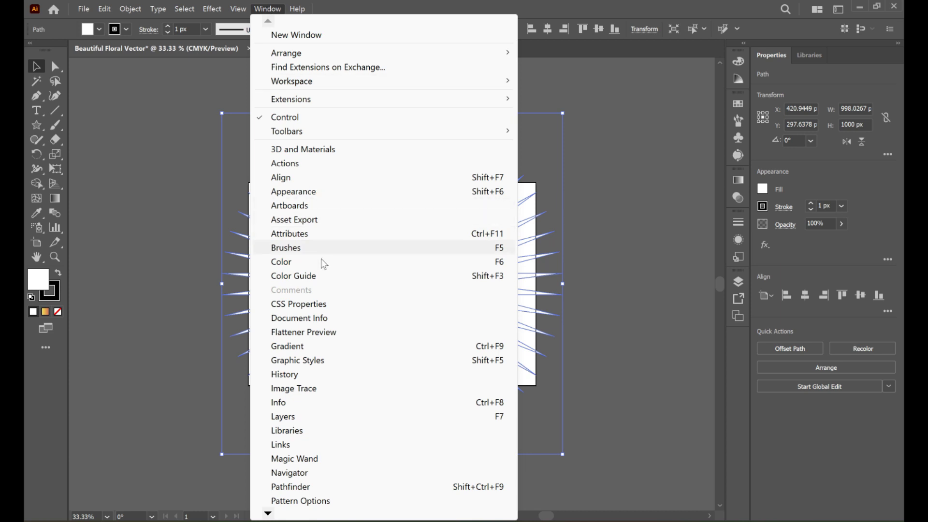
left_click(333, 345)
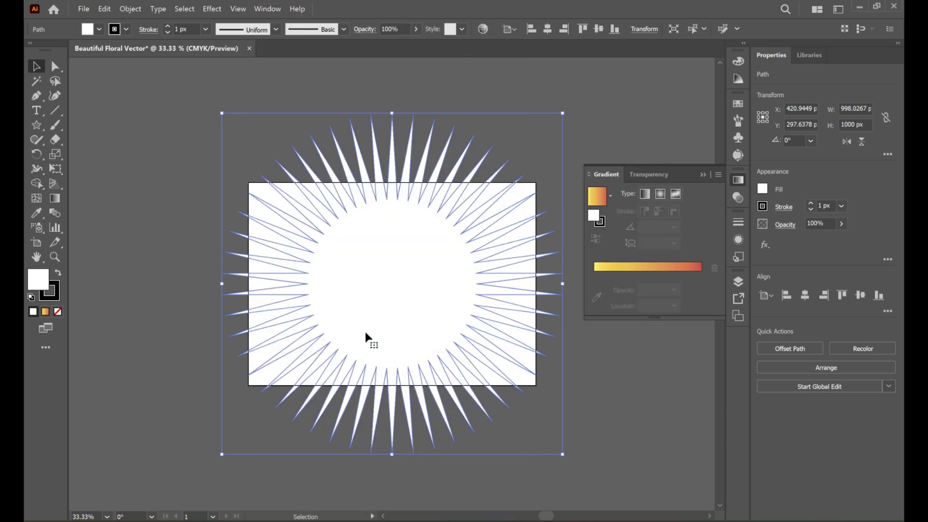
left_click(610, 196)
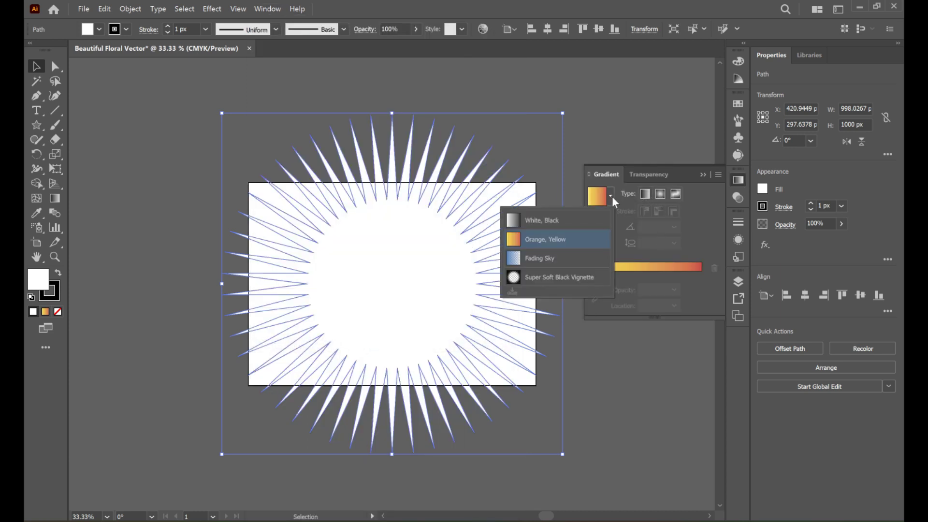
left_click(564, 221)
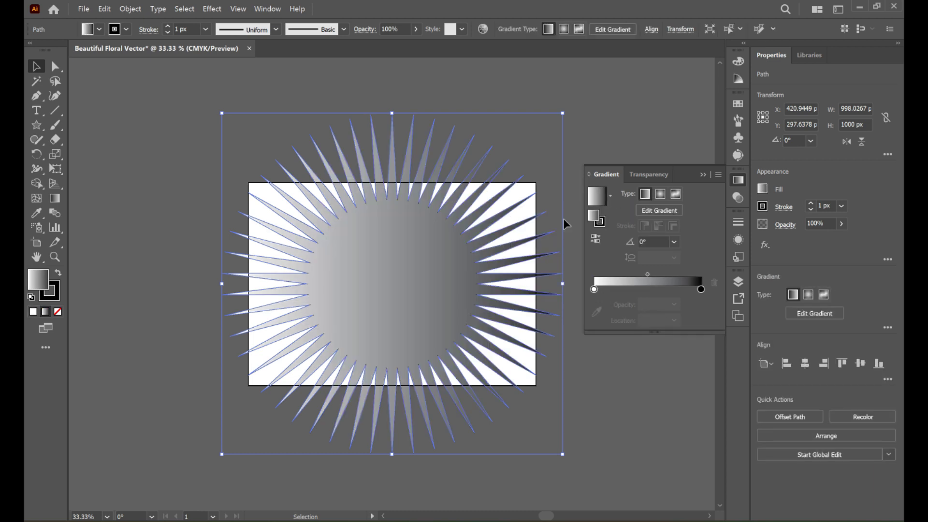
Make the gradient radial, reverse it, and move the black stop to about 60%
left_click(660, 194)
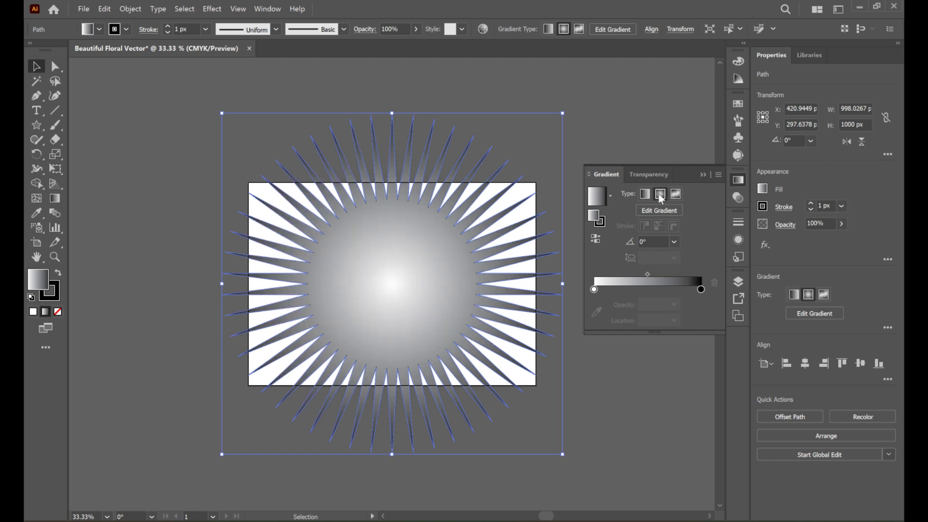
left_click(597, 244)
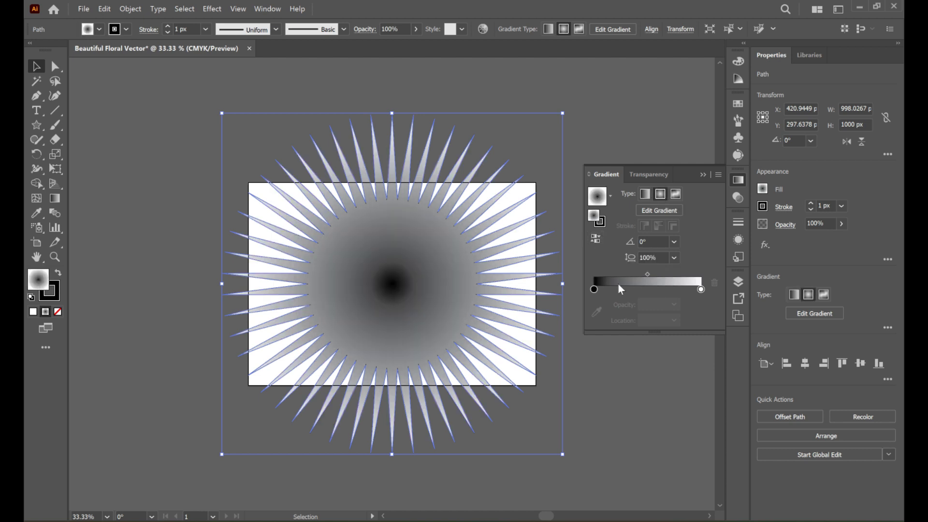
left_click_drag(593, 289, 658, 289)
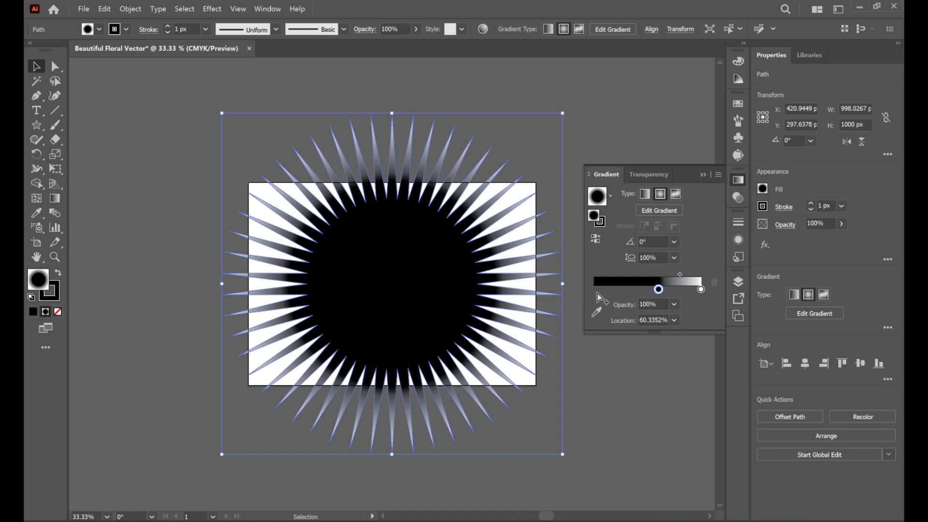
Change the black gradient stop to a bright red swatch
double_click(659, 290)
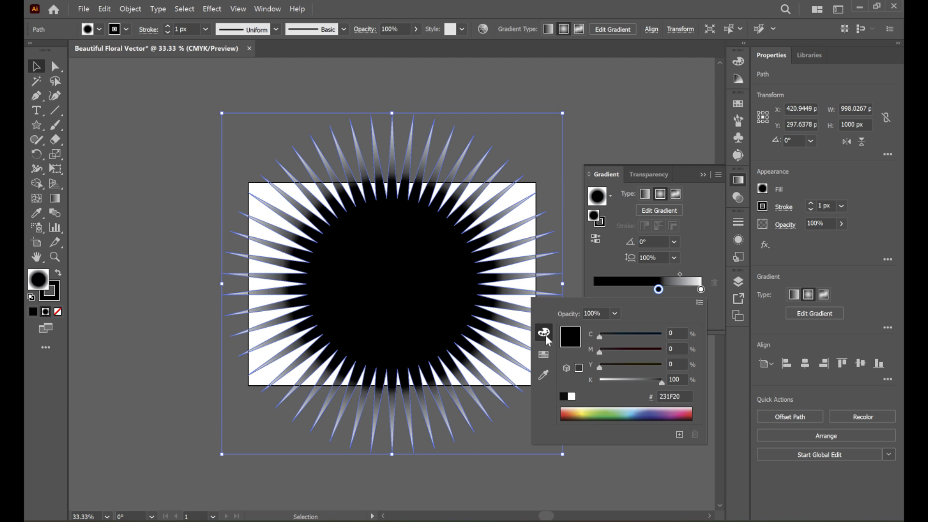
left_click(543, 354)
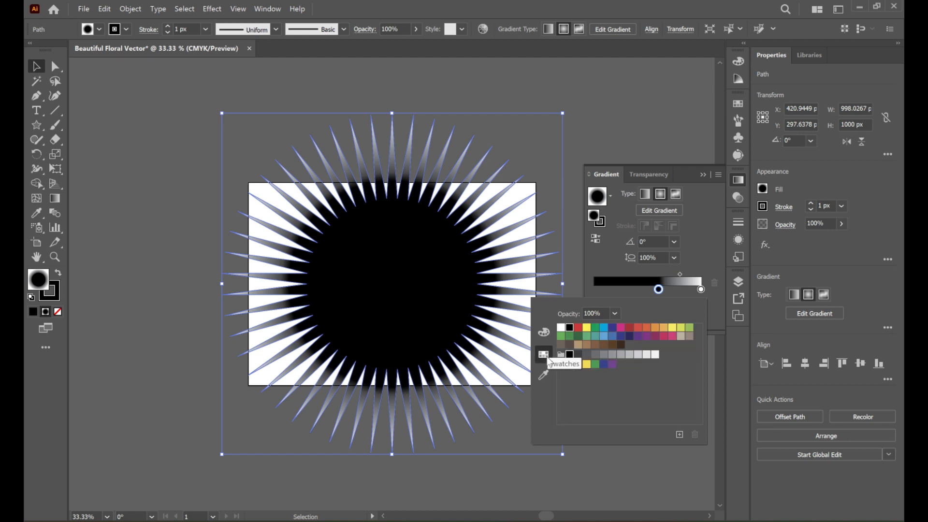
left_click(630, 328)
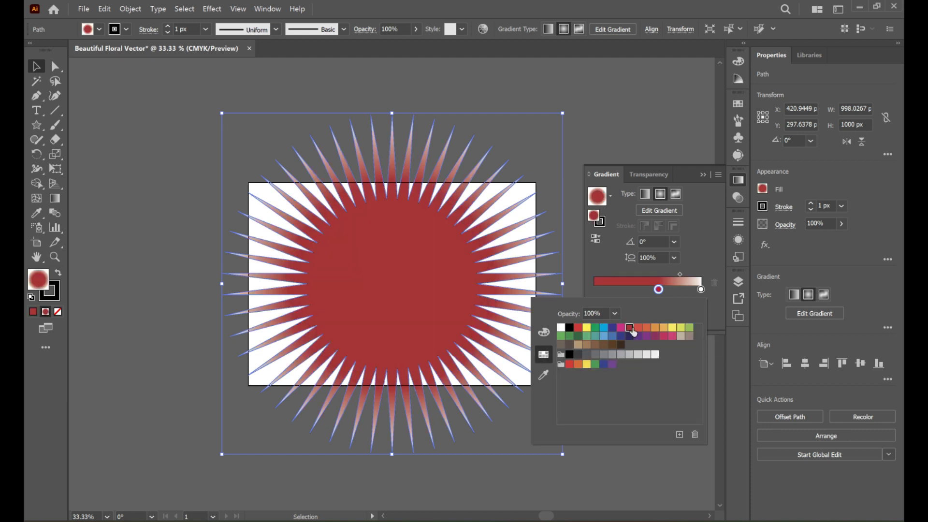
left_click(577, 327)
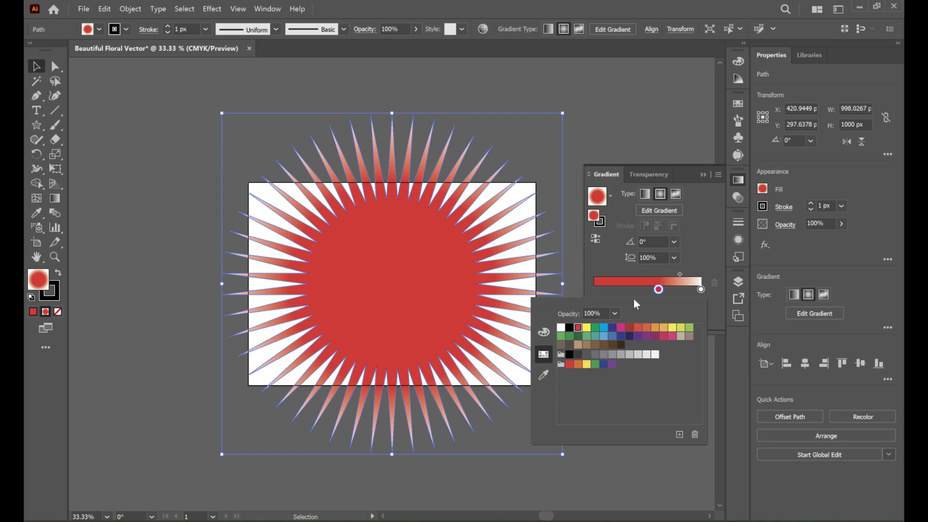
left_click(602, 295)
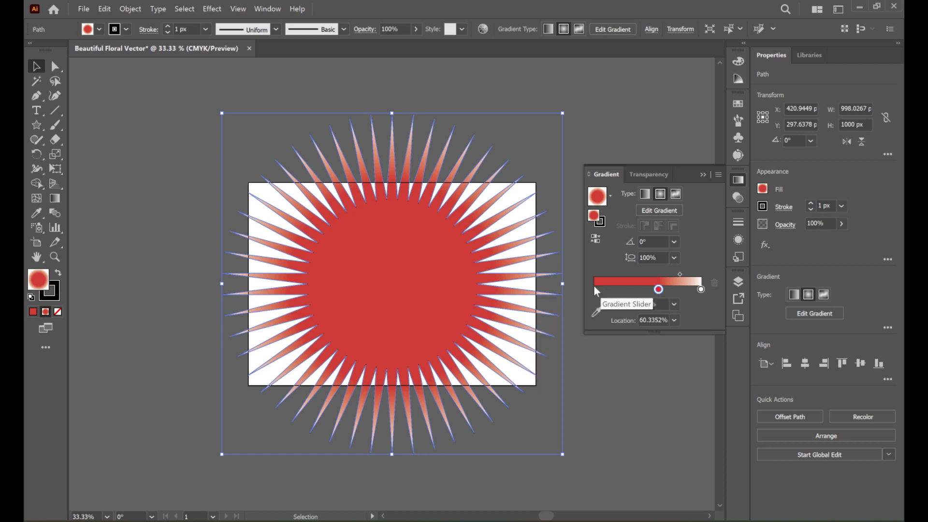
Add a dark navy stop at the very start of the gradient
left_click(601, 292)
left_click_drag(601, 292, 594, 292)
double_click(594, 290)
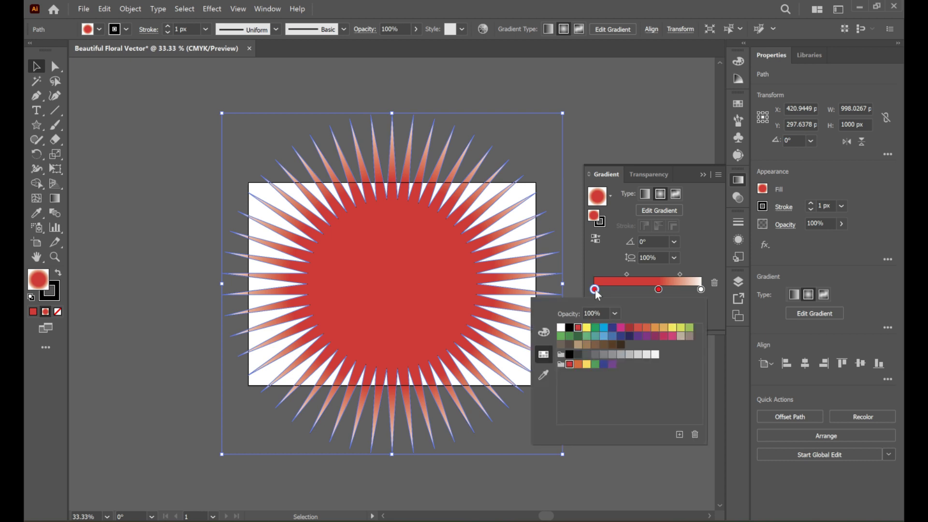
left_click(613, 328)
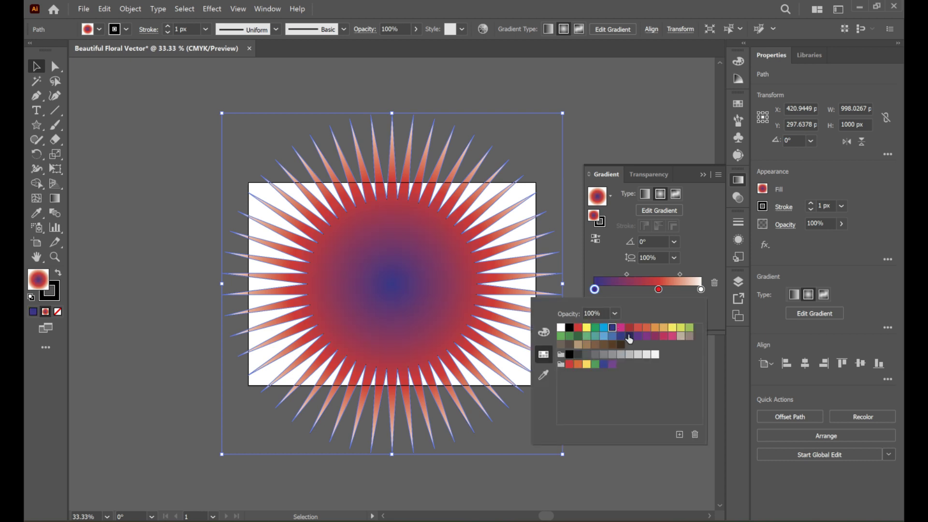
left_click(628, 336)
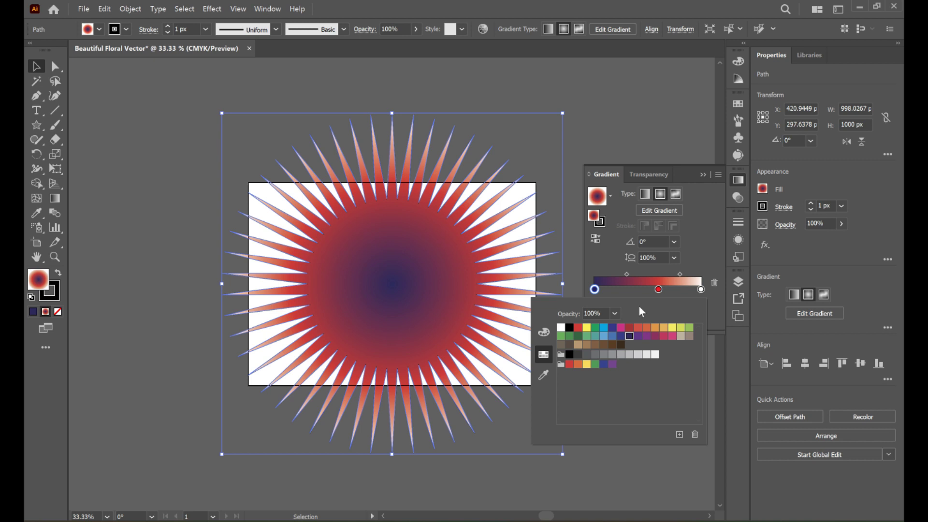
left_click(626, 278)
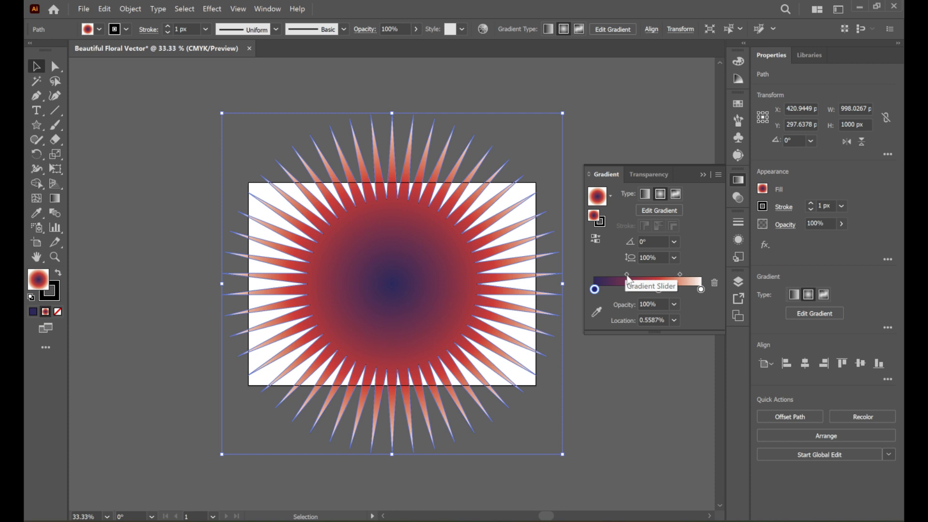
Move the navy-to-red midpoint to about 27% and pull the red-to-white midpoint inward
left_click_drag(626, 274, 613, 274)
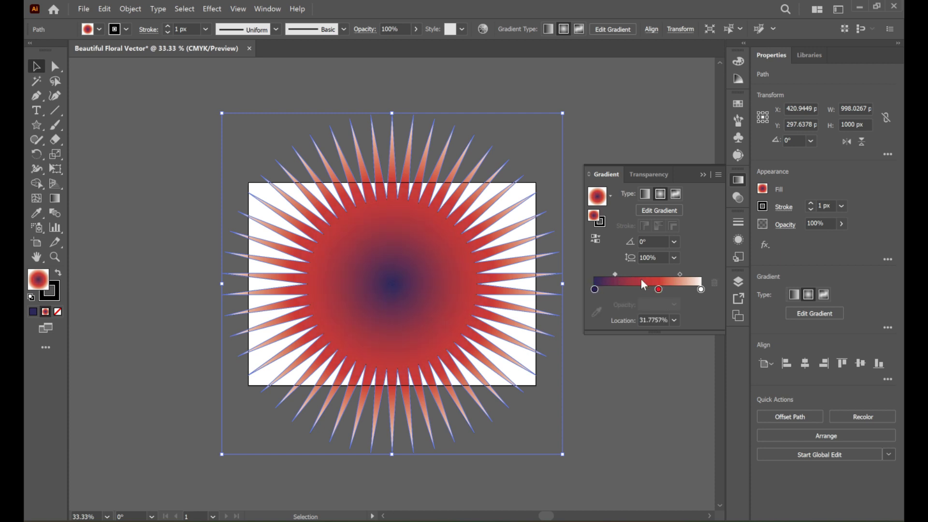
left_click(659, 288)
left_click(658, 291)
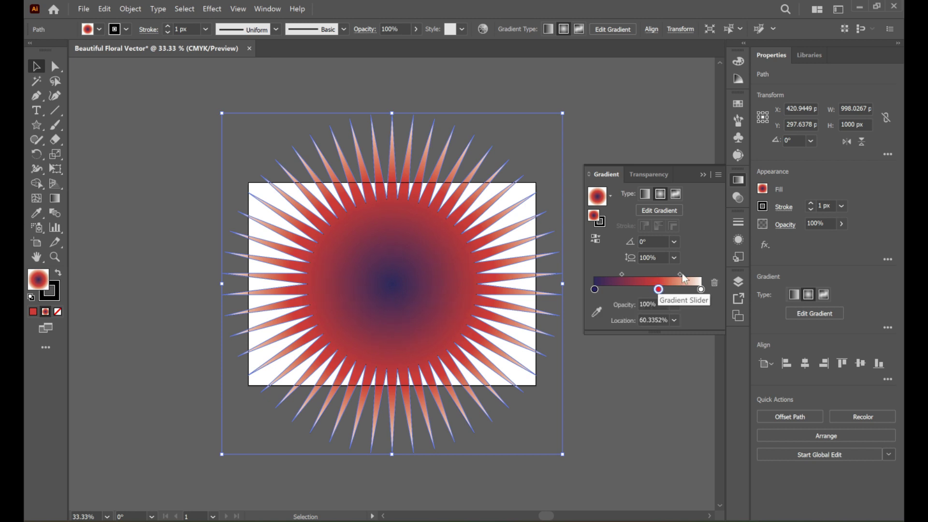
left_click_drag(680, 274, 613, 274)
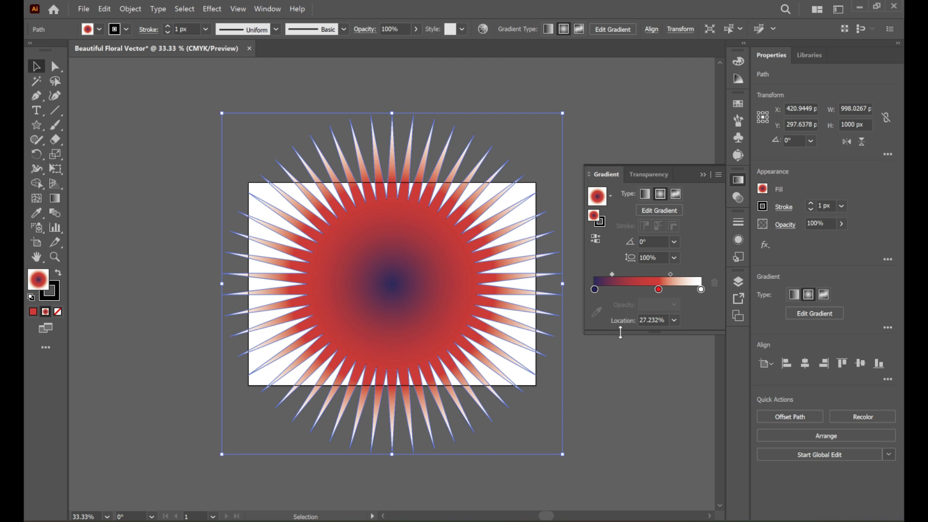
left_click(737, 181)
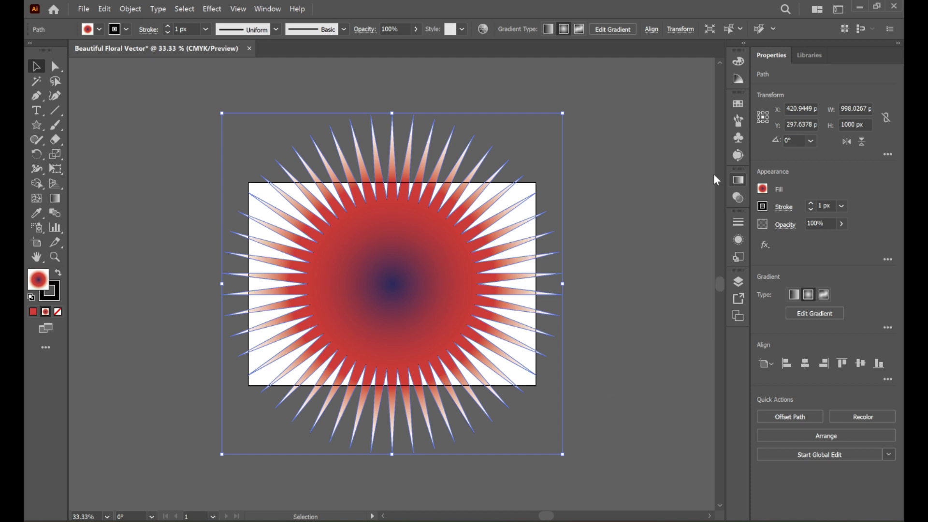
Set the starburst's stroke to None
left_click(127, 29)
left_click(32, 50)
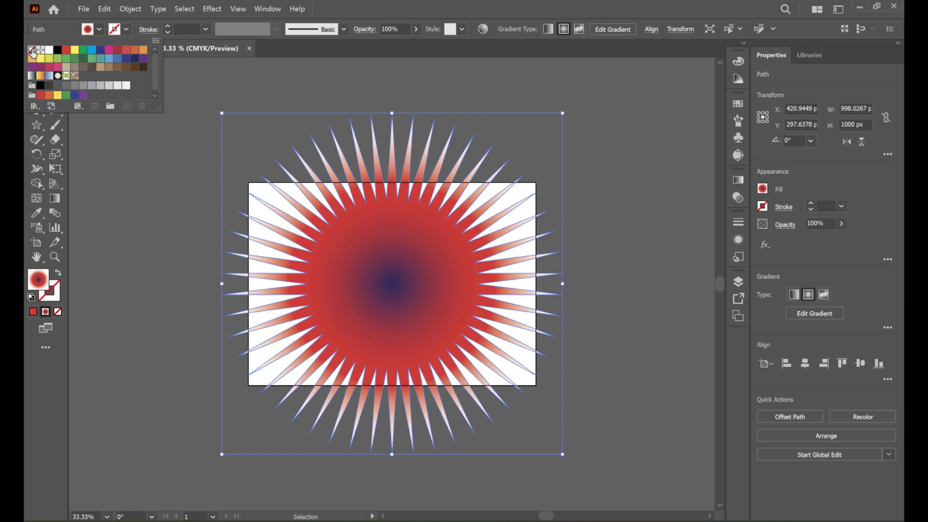
left_click(141, 20)
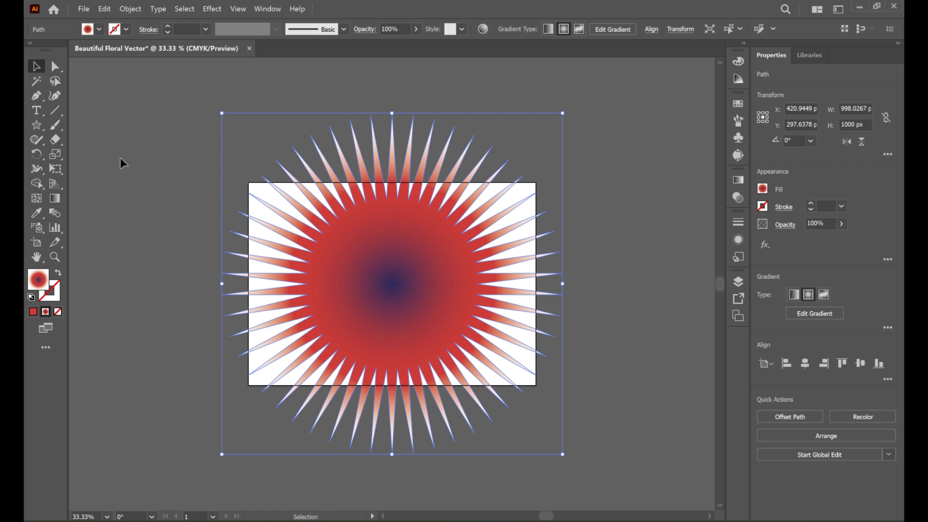
left_click(130, 157)
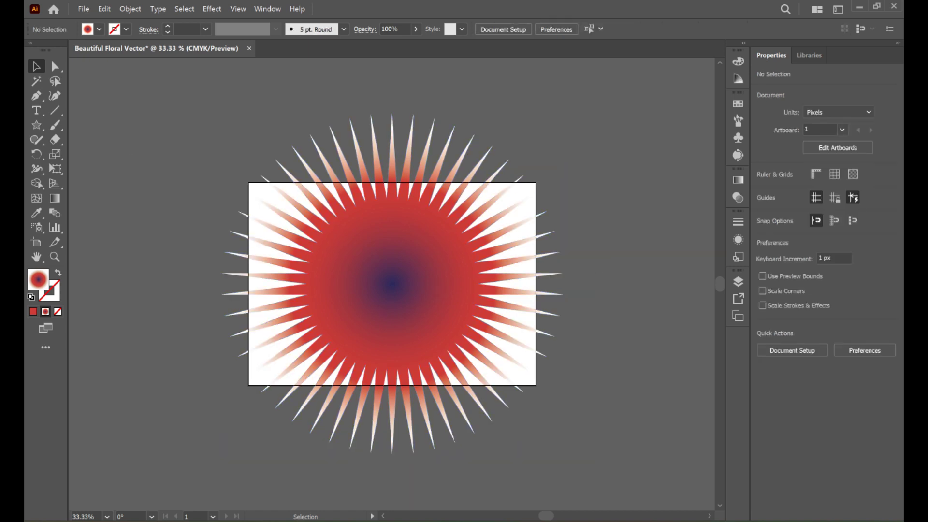
left_click(360, 293)
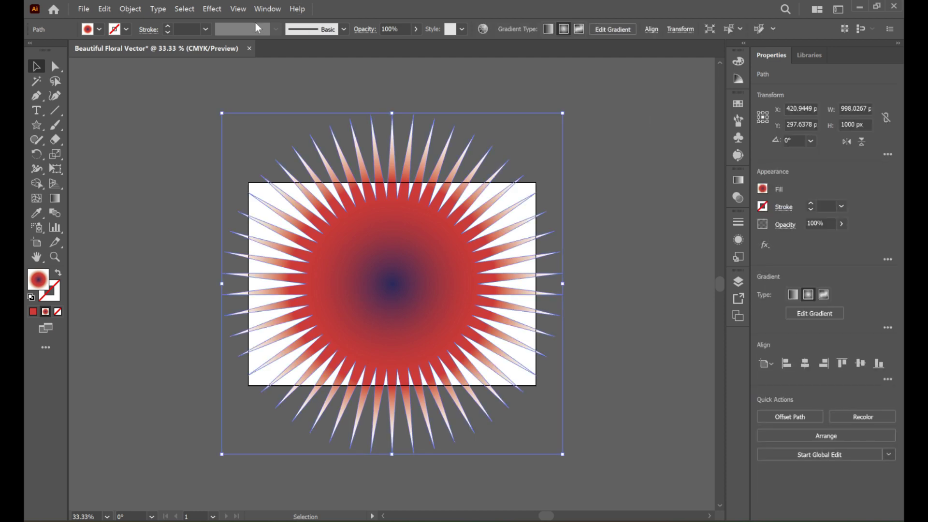
Copy and paste the starburst in front, shrinking the copy to about 83 px at the centre
left_click(105, 9)
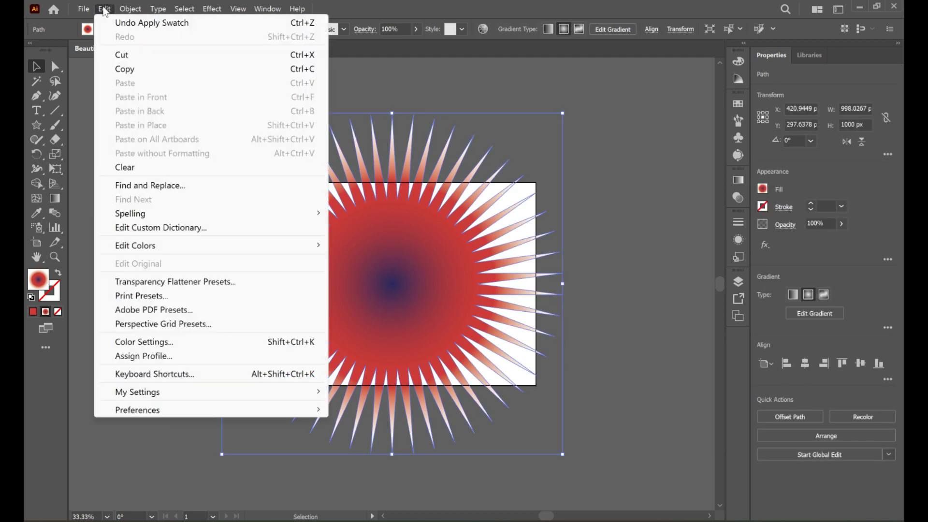
left_click(131, 68)
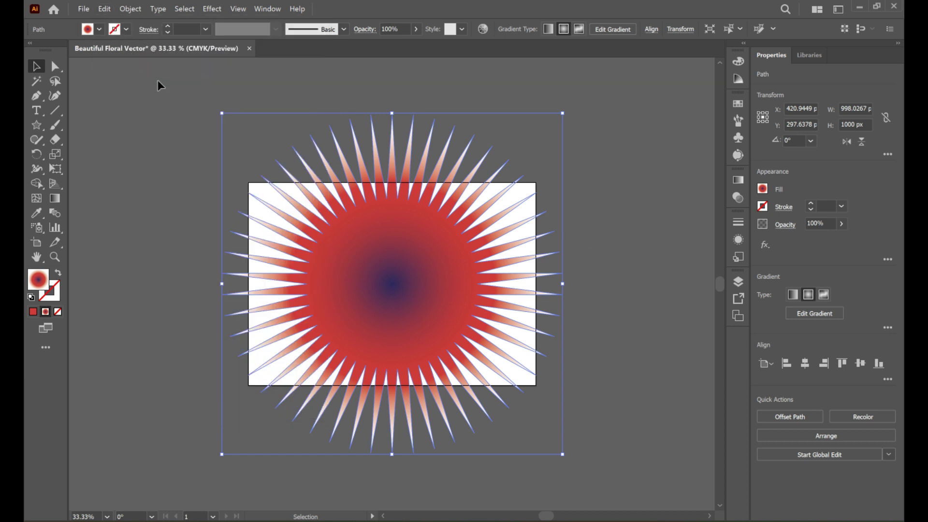
left_click(104, 10)
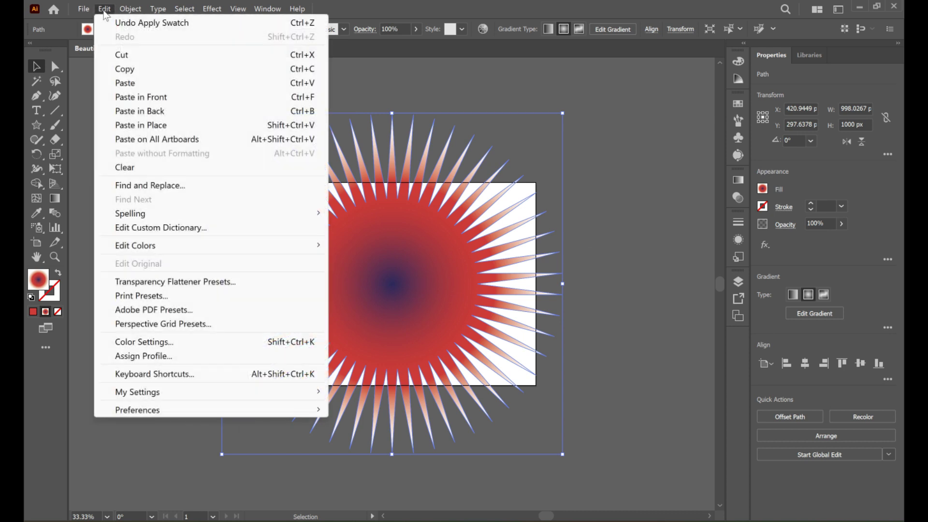
left_click(158, 98)
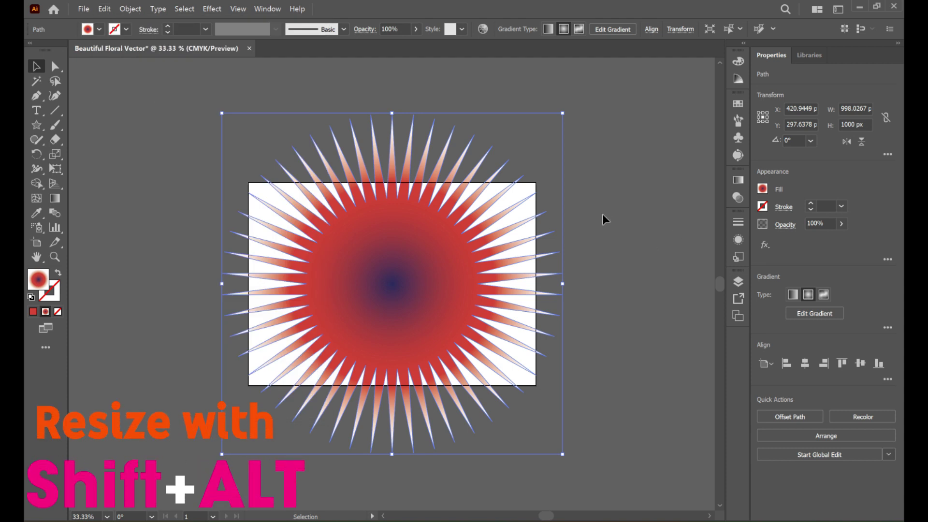
left_click_drag(562, 113, 457, 269)
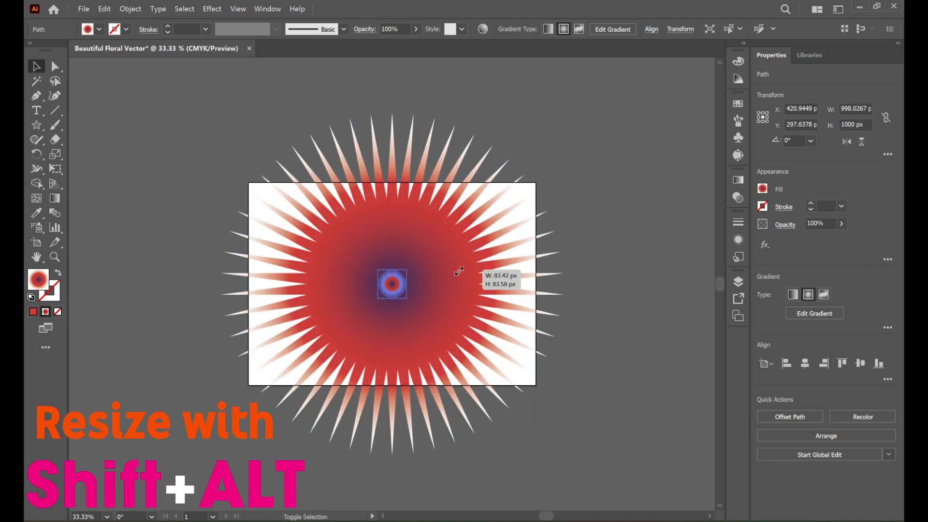
left_click(628, 210)
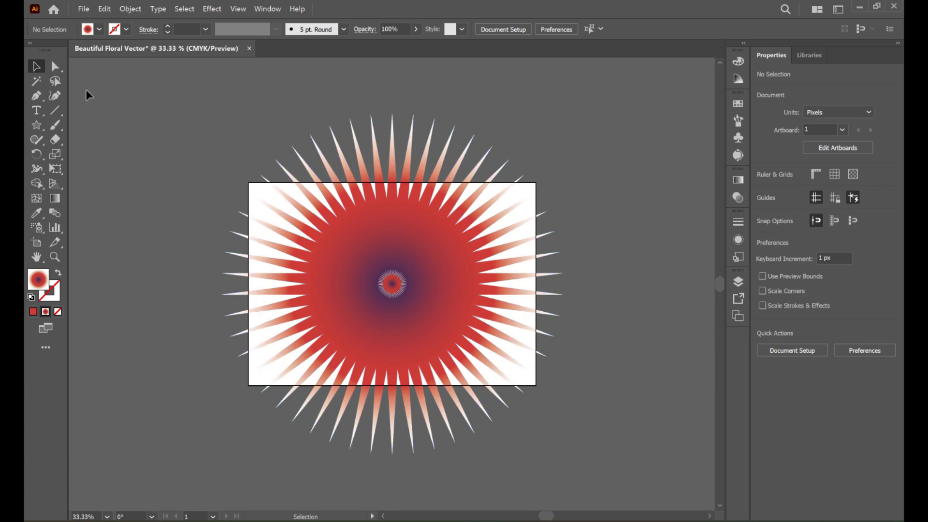
Select both starbursts and blend them together
mouse_move(143, 86)
left_mouse_down()
mouse_move(441, 386)
mouse_move(584, 459)
left_mouse_up()
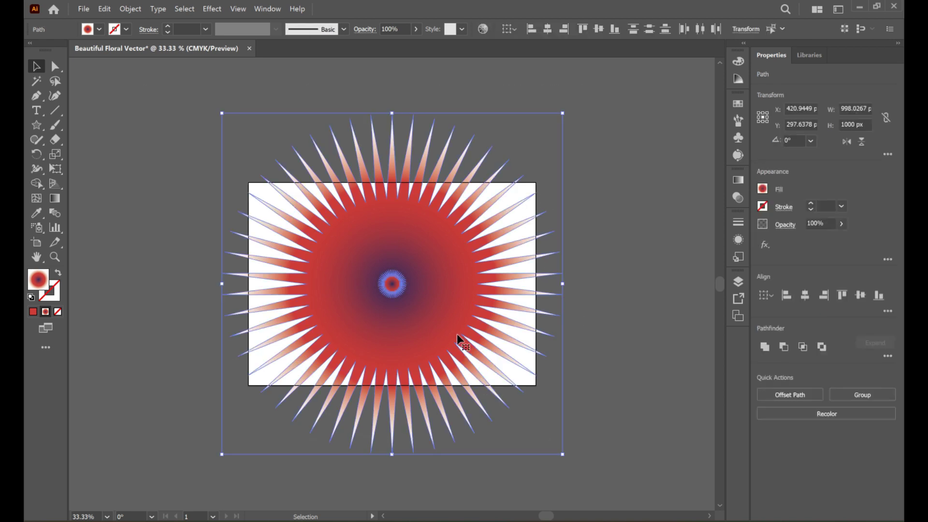
left_click(130, 8)
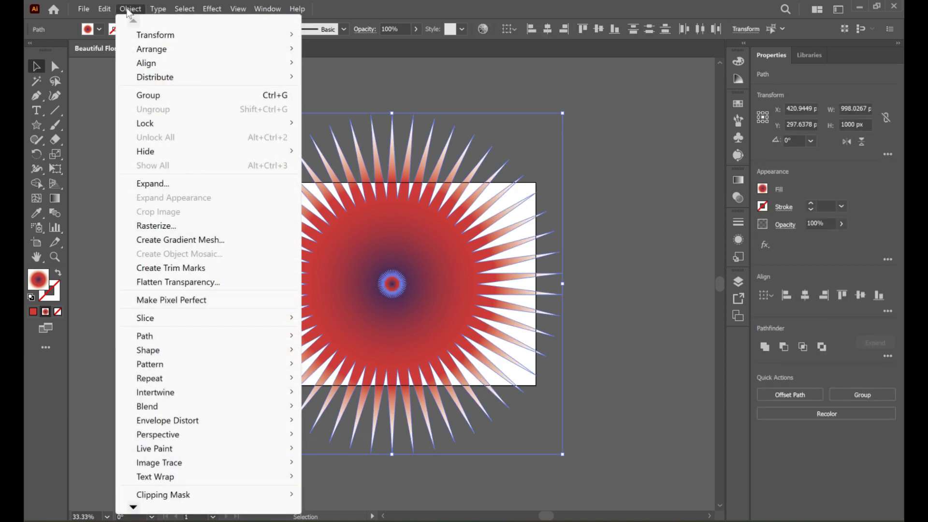
mouse_move(147, 406)
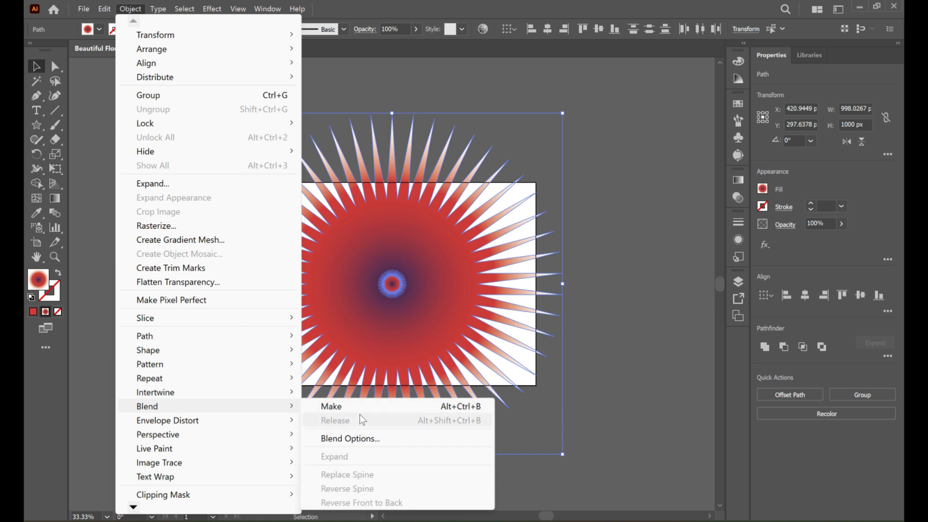
left_click(351, 410)
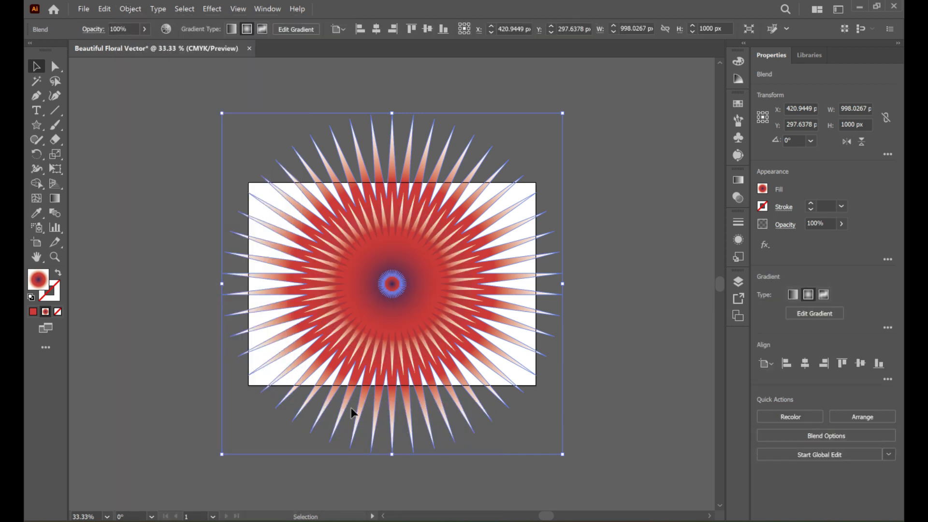
Set the Blend Options spacing to 50 specified steps
left_click(129, 10)
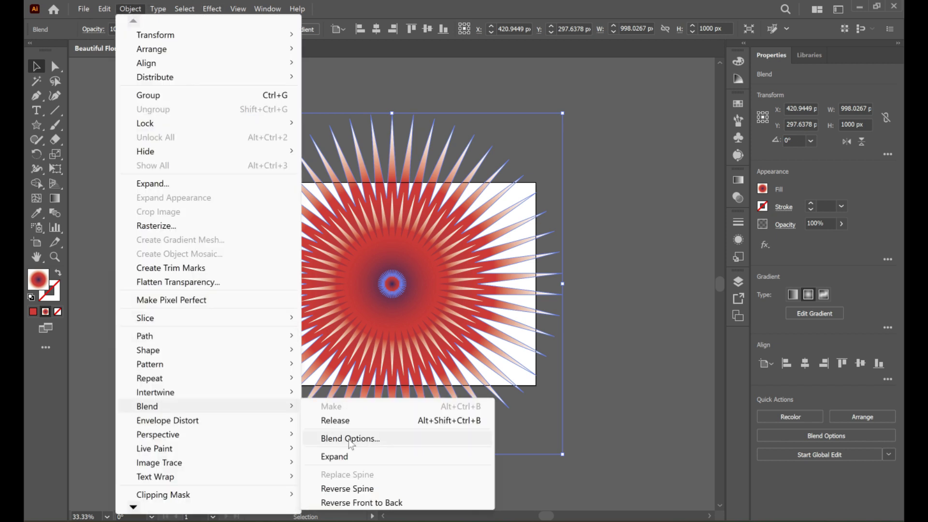
left_click(382, 440)
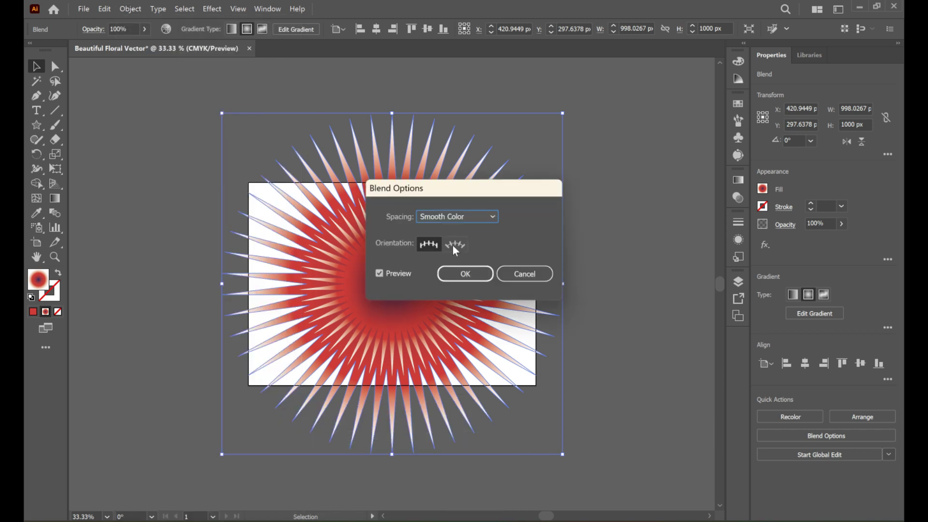
left_click_drag(486, 191, 599, 153)
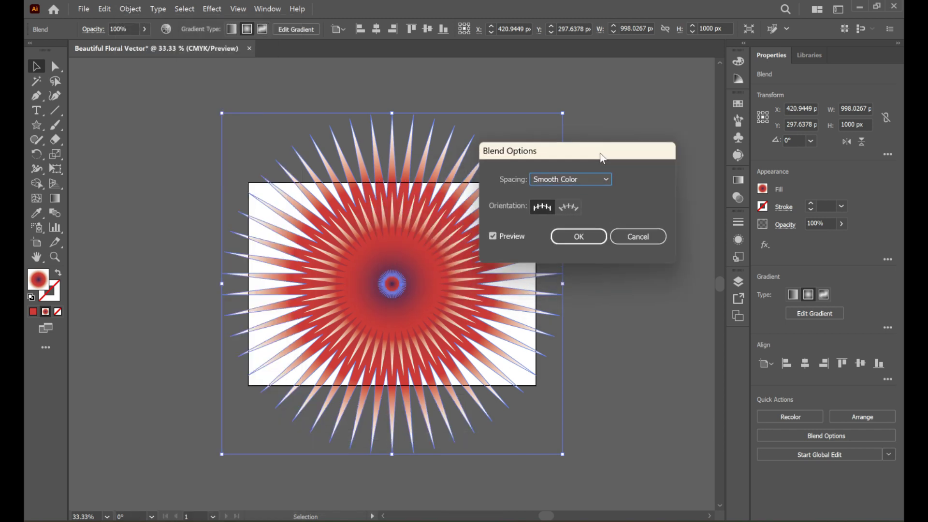
left_click(582, 183)
left_click(575, 206)
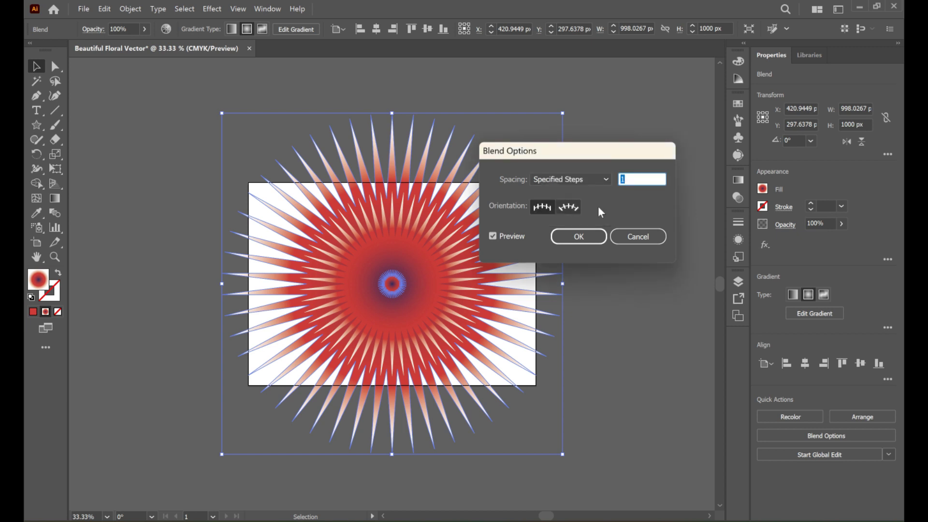
type("50")
Compare the blend with preview on and off, then confirm the 50-step spacing
left_click(496, 236)
left_click(496, 235)
left_click(493, 235)
left_click(493, 235)
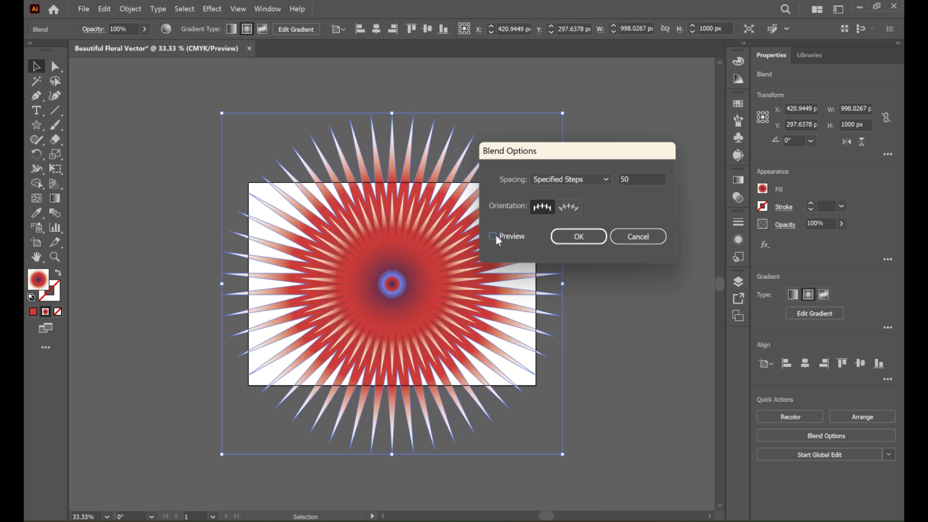
left_click(496, 235)
left_click(578, 236)
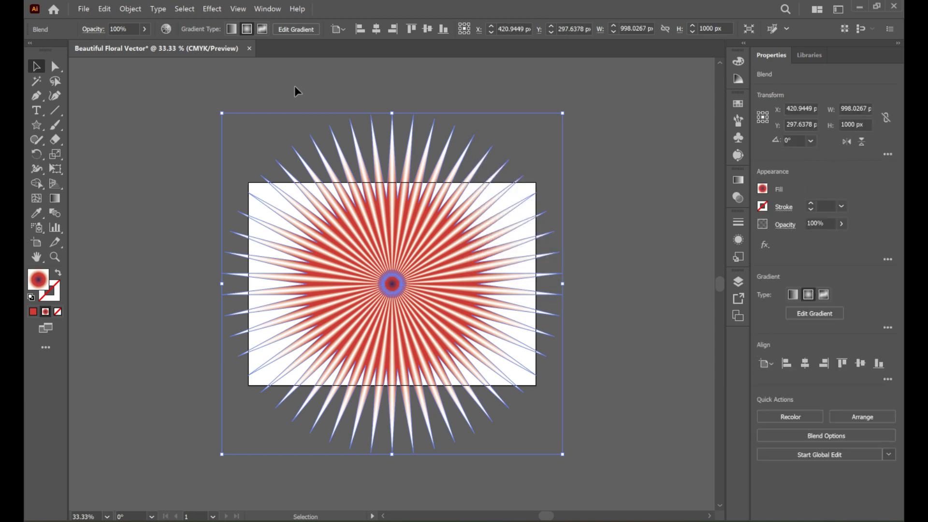
left_click(212, 9)
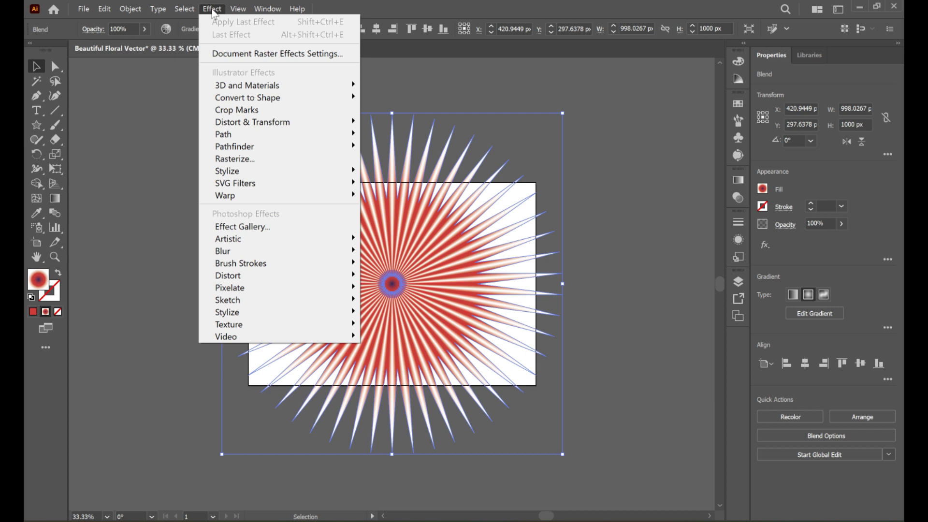
Apply a Tweak distortion with 10% horizontal and 10% vertical relative amounts
mouse_move(252, 122)
left_click(393, 179)
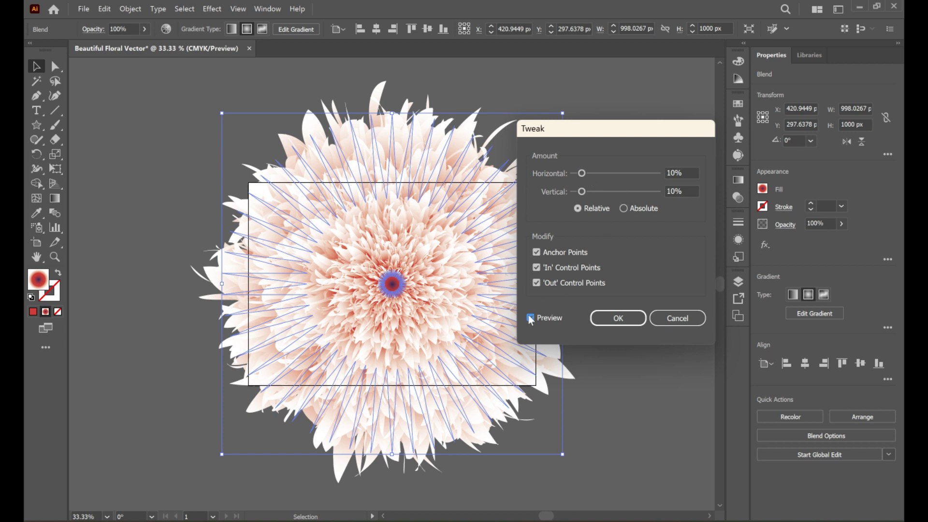
left_click_drag(583, 173, 602, 192)
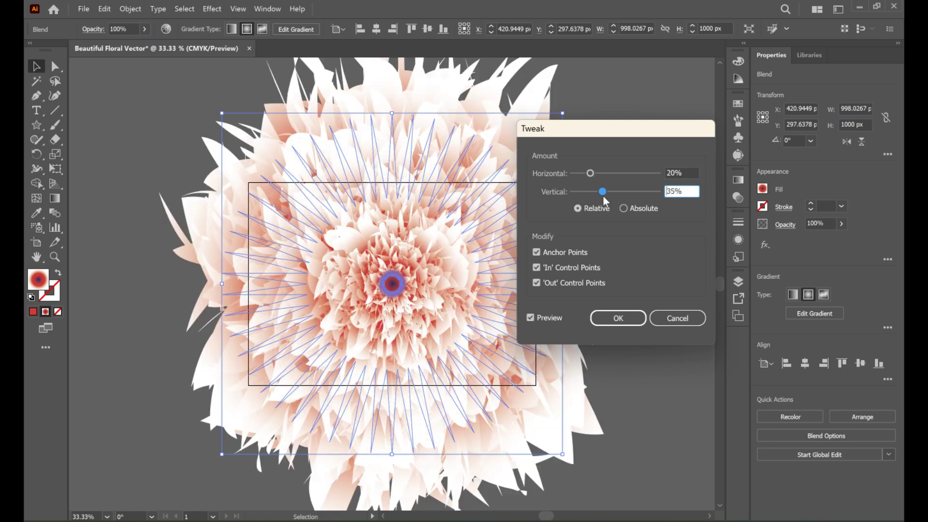
left_click(542, 319)
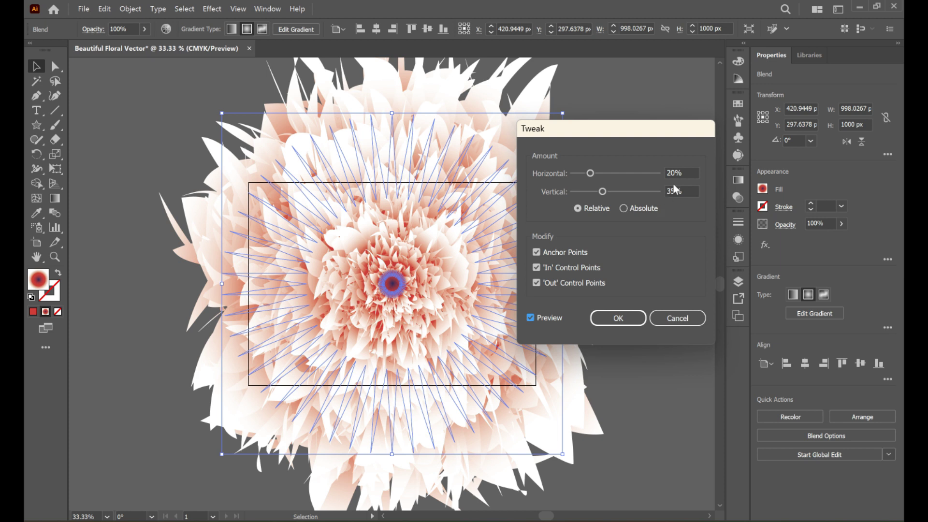
key("Tab")
type("10")
key("Tab")
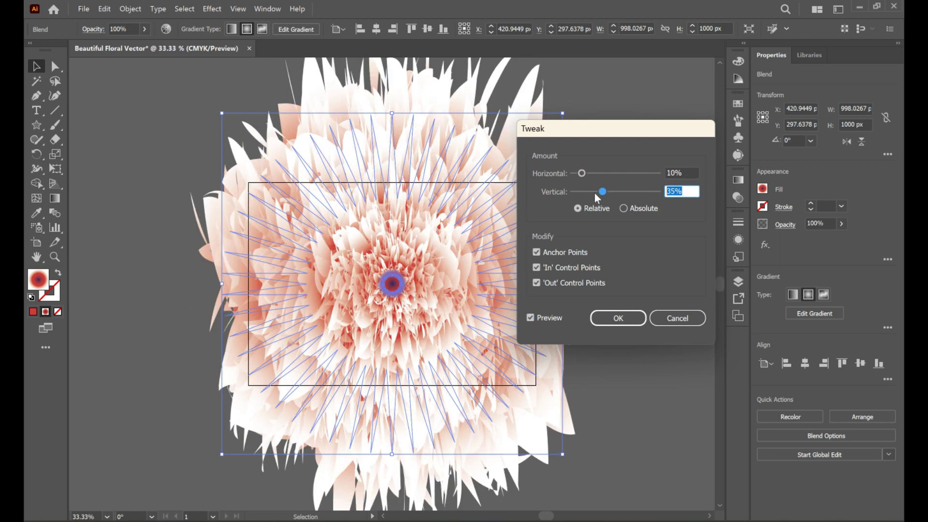
type("10")
left_click(543, 317)
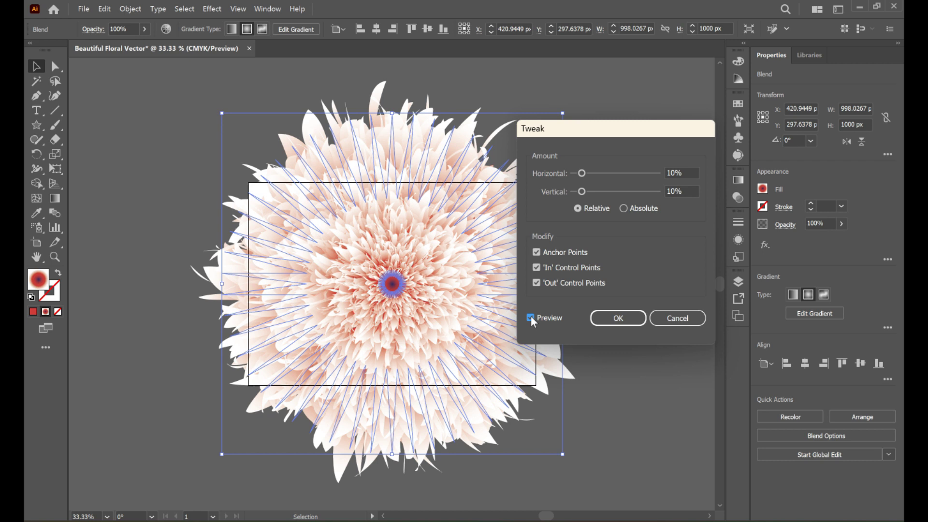
left_click(610, 321)
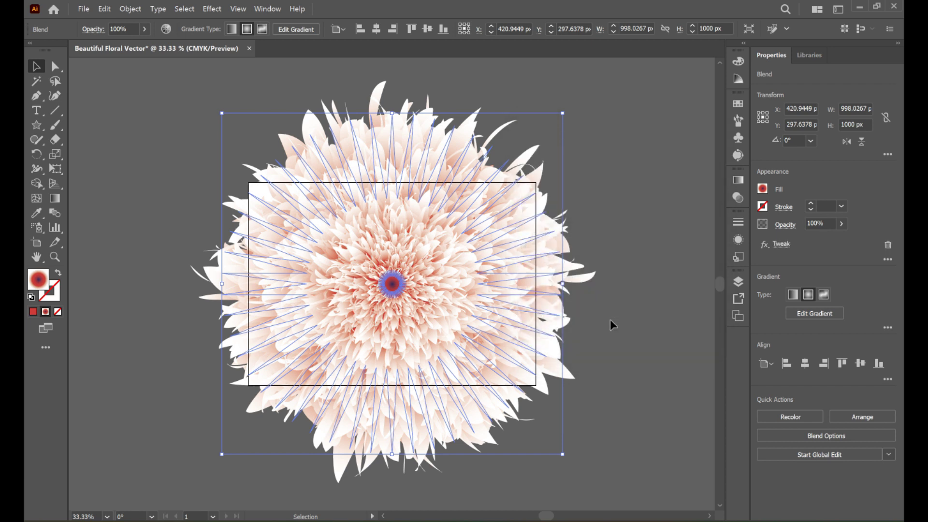
Scale the flower blend down from its corner to fit the artboard, and centre it
left_click(582, 315)
left_click(422, 265)
left_click(629, 251)
left_click(466, 257)
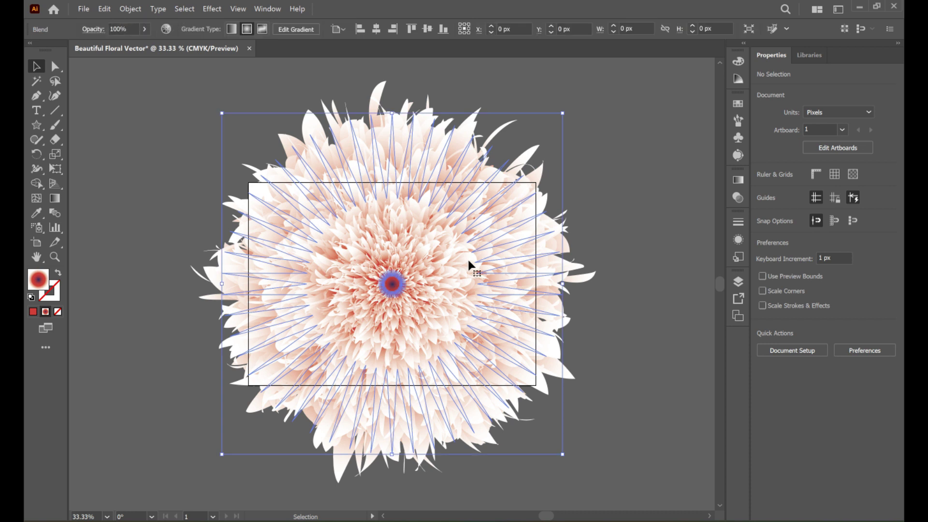
left_click_drag(562, 112, 412, 263)
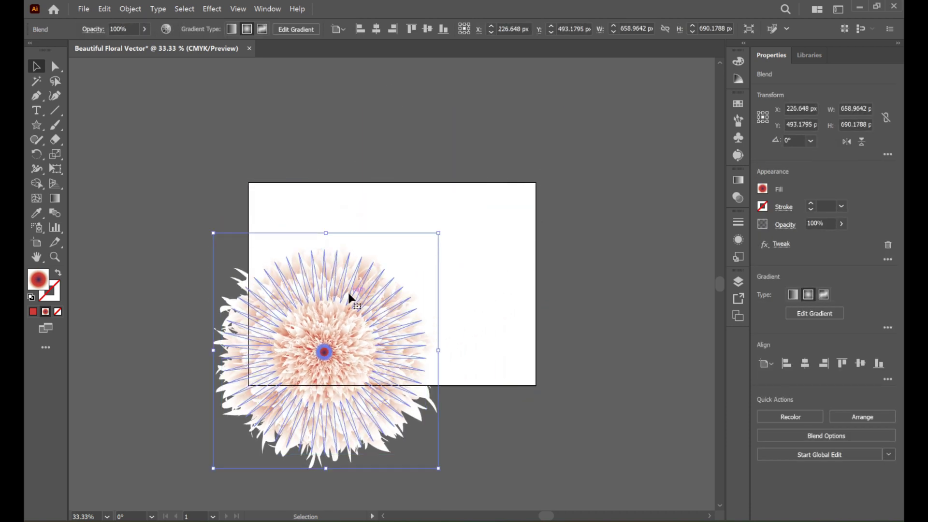
left_click_drag(349, 299, 430, 224)
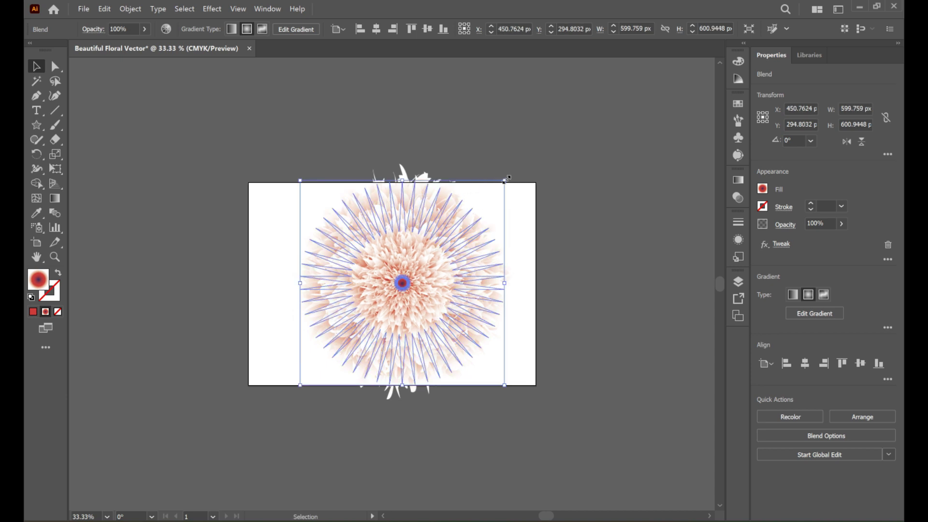
left_click_drag(508, 178, 473, 208)
left_click_drag(414, 275, 423, 261)
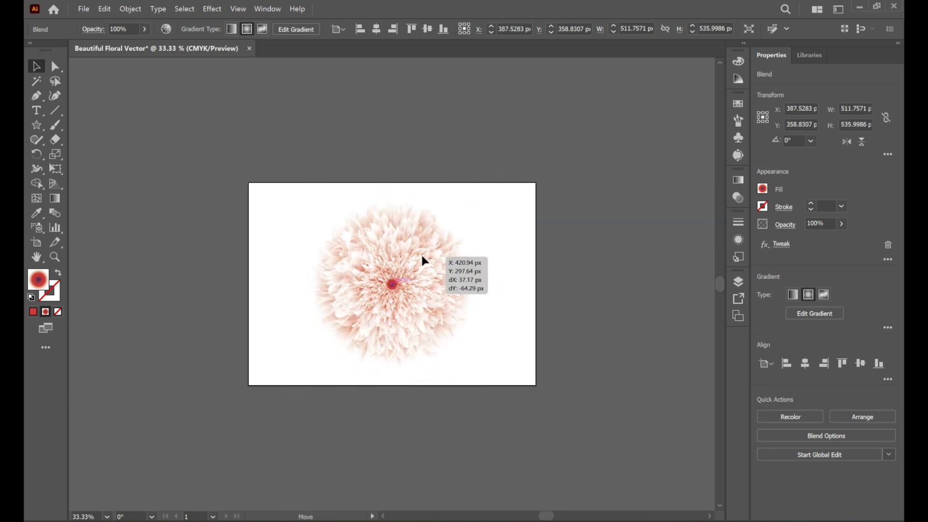
Show the Appearance panel with the flower blend selected
left_click(651, 272)
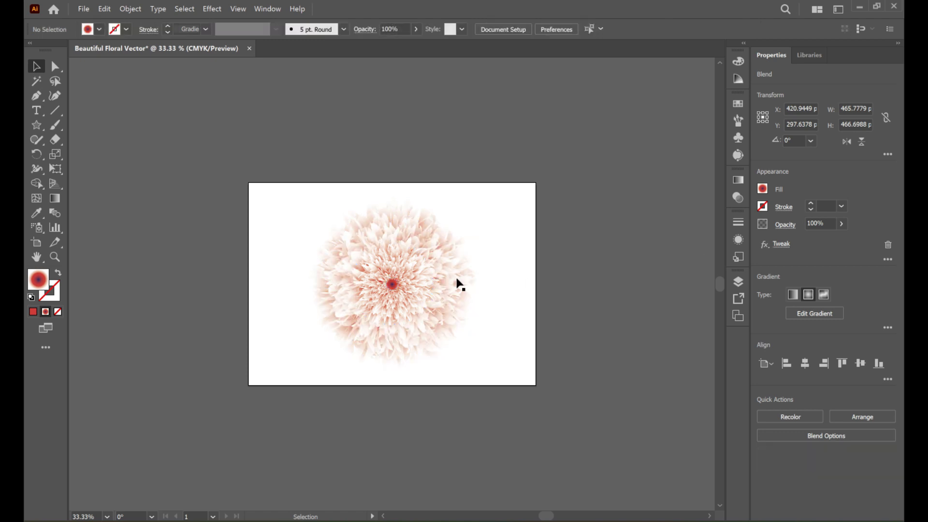
left_click(428, 276)
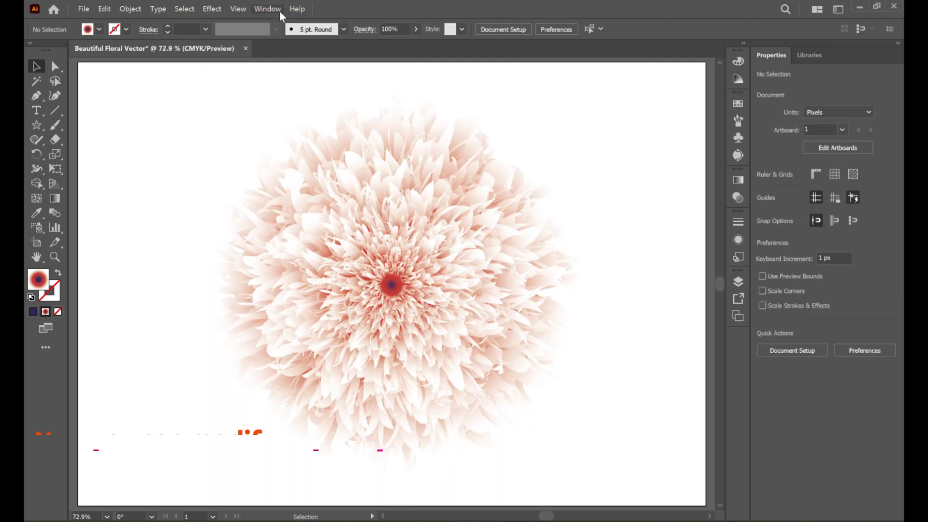
left_click(268, 9)
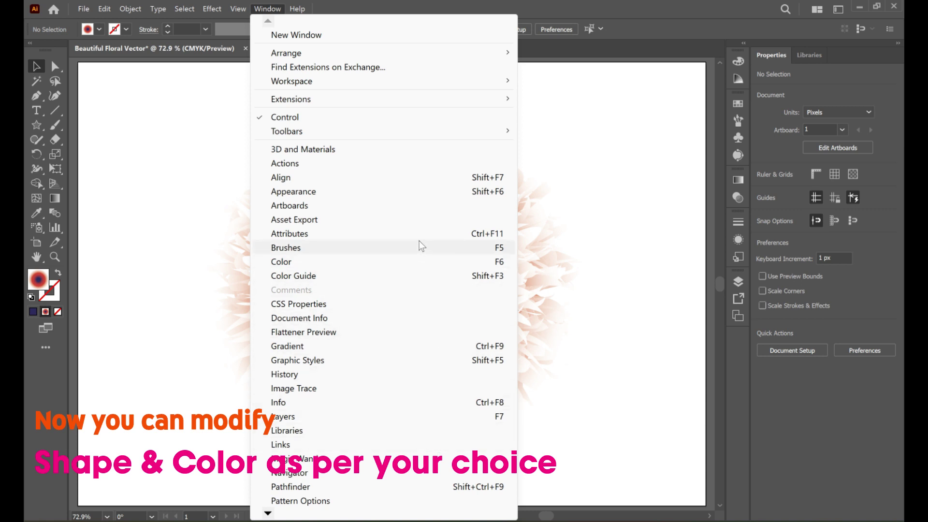
left_click(386, 192)
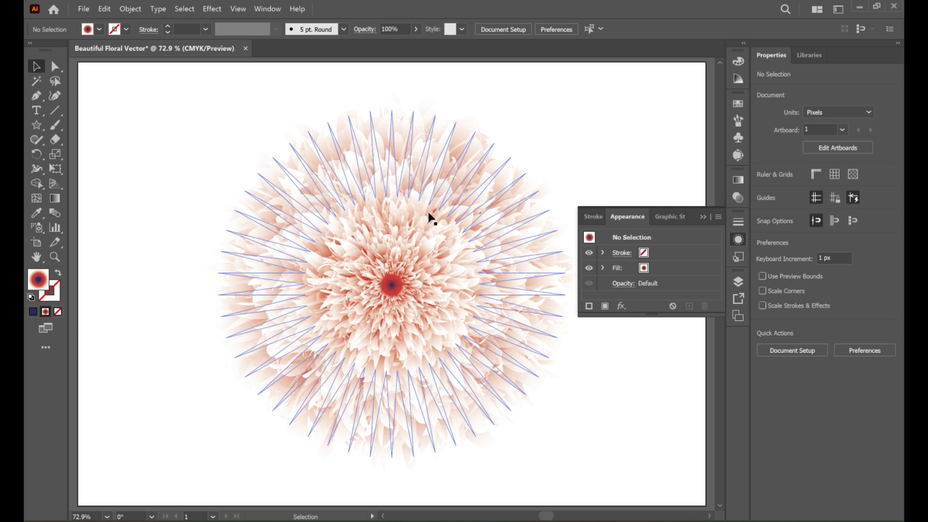
left_click(503, 253)
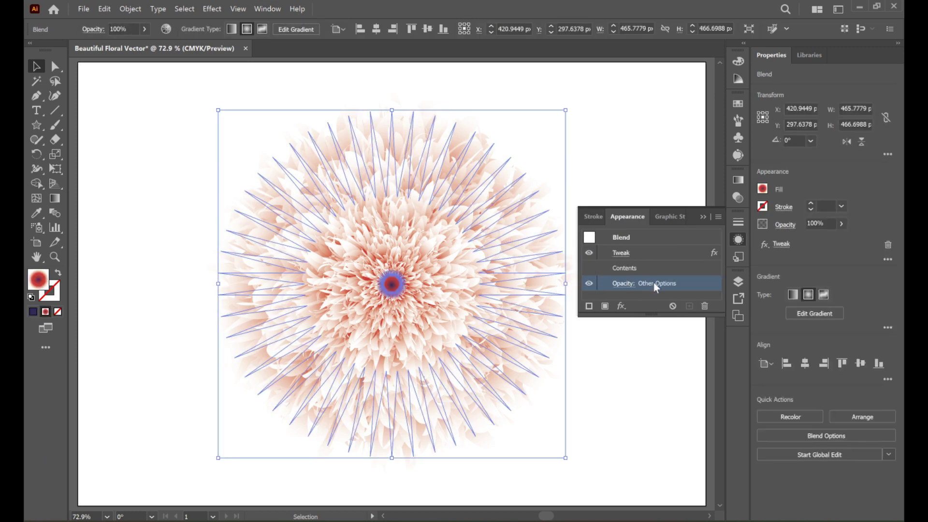
left_click(708, 251)
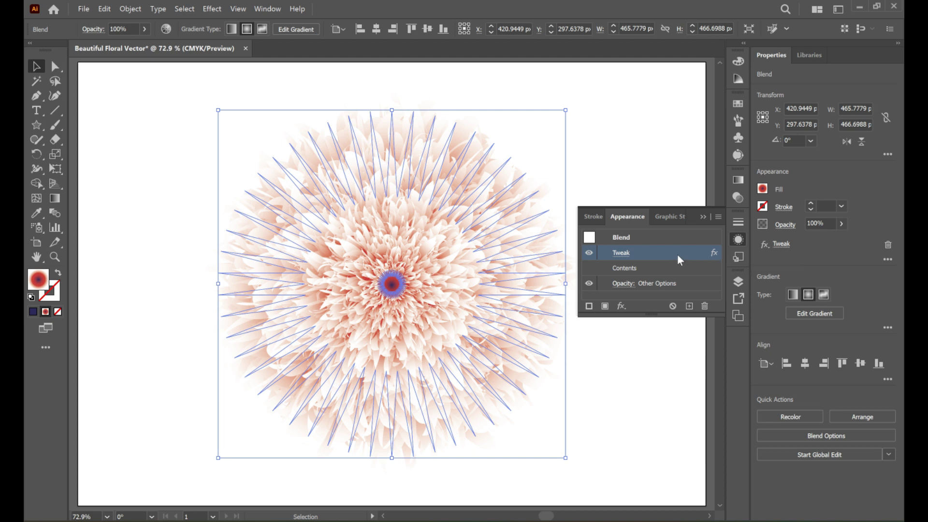
double_click(678, 257)
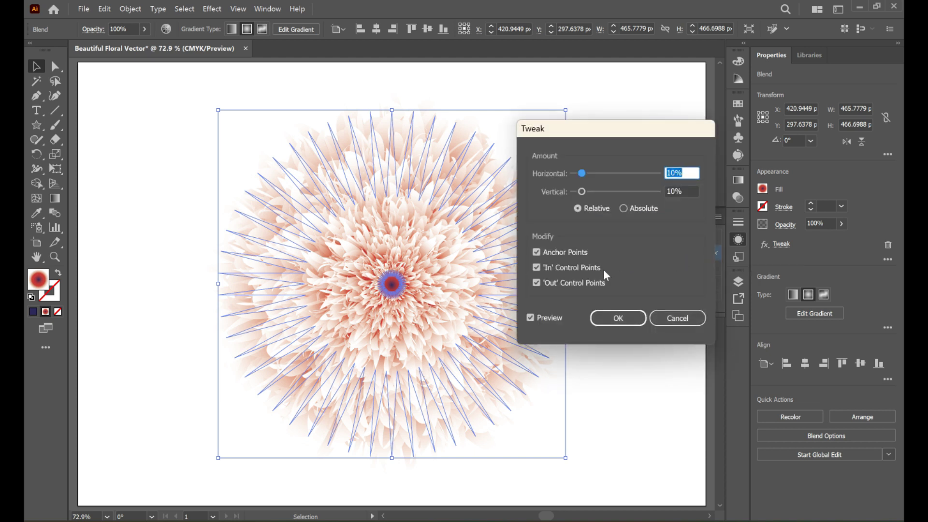
left_click(537, 318)
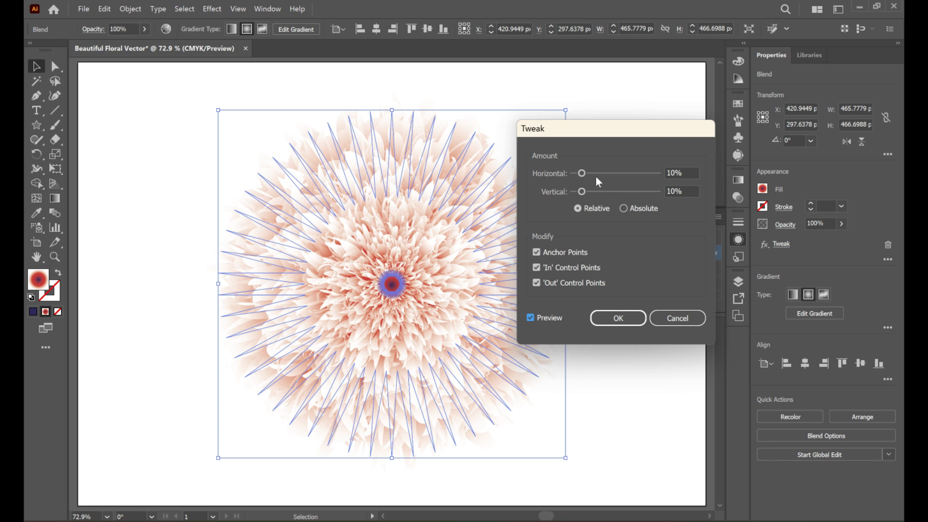
mouse_move(583, 172)
left_mouse_down()
mouse_move(594, 173)
mouse_move(591, 191)
left_mouse_up()
left_click(531, 318)
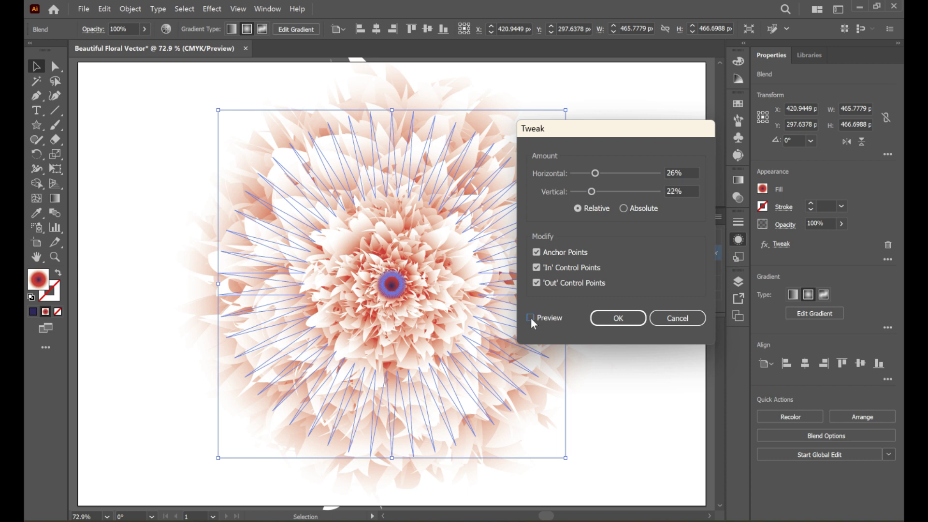
double_click(673, 174)
type("10")
key("Tab")
type("10")
left_click(628, 317)
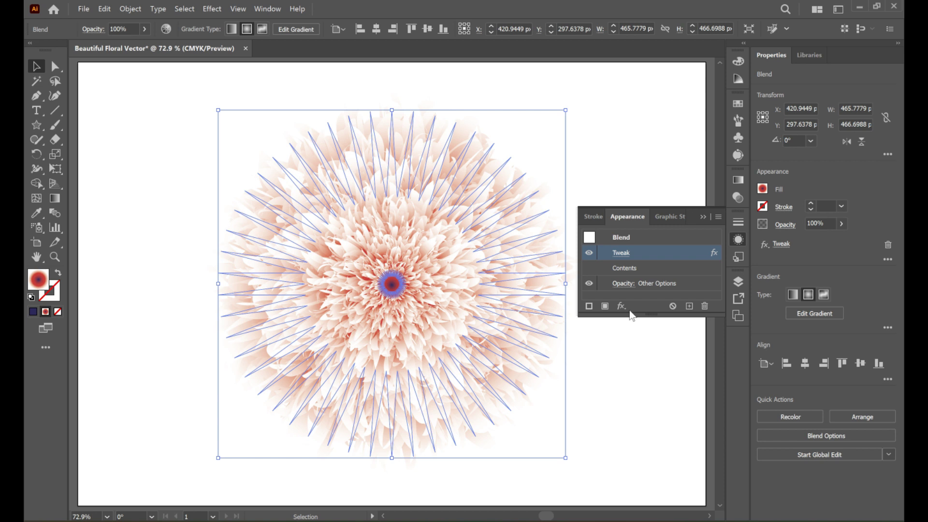
Move the navy gradient stop to about 17% and the red stop to about 71%
left_click(633, 270)
left_click(651, 282)
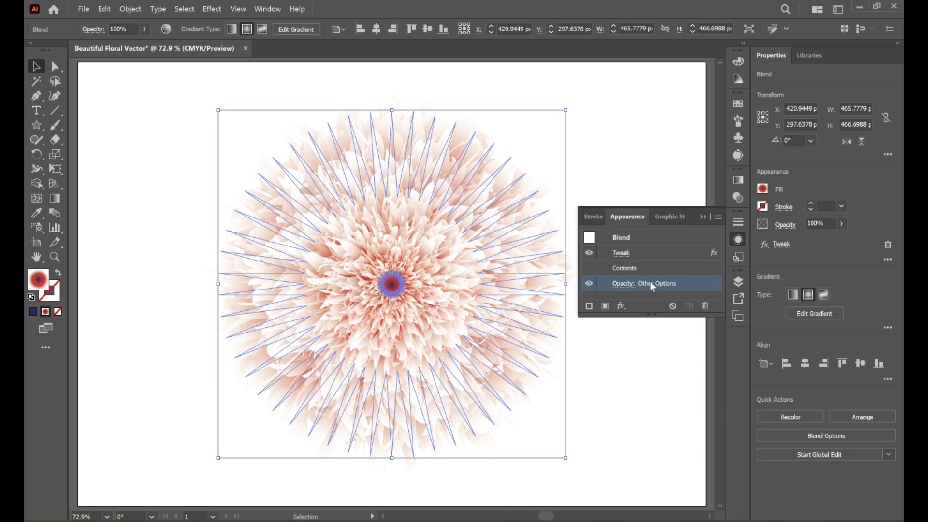
double_click(650, 284)
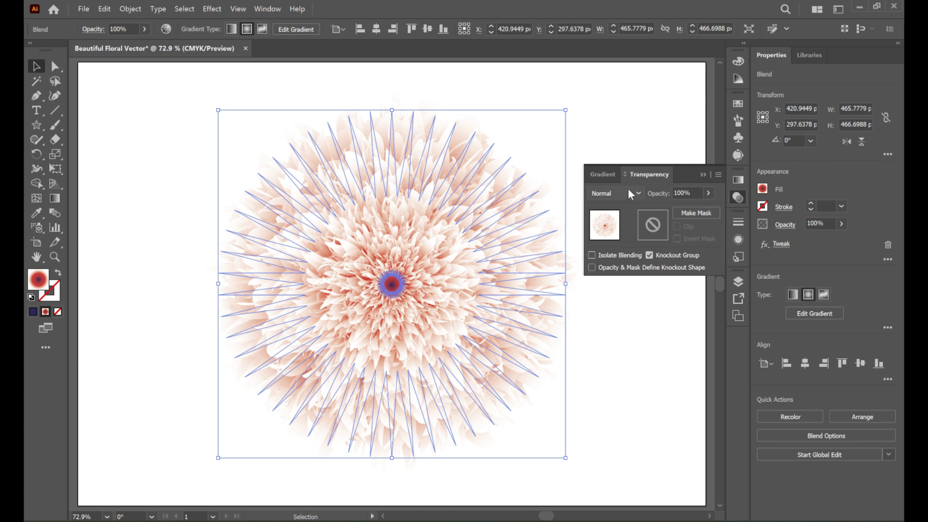
left_click(604, 175)
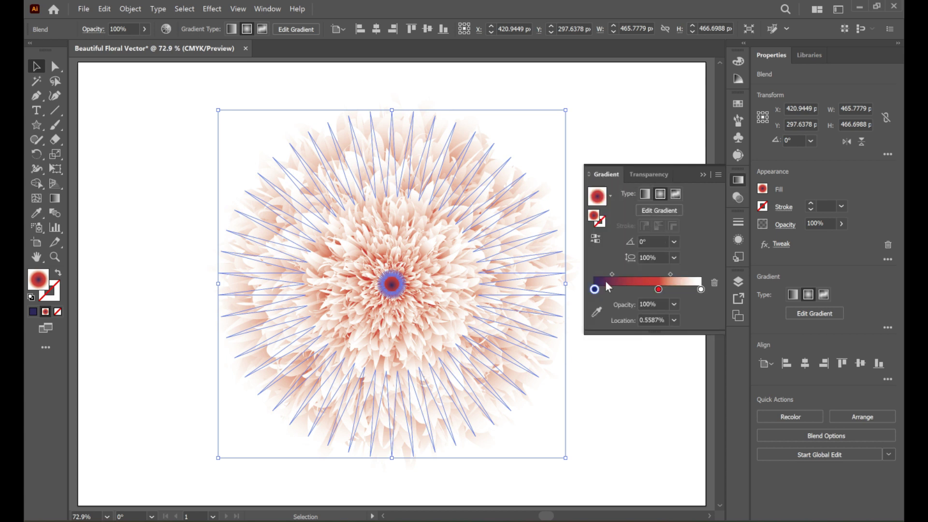
left_click_drag(594, 289, 666, 289)
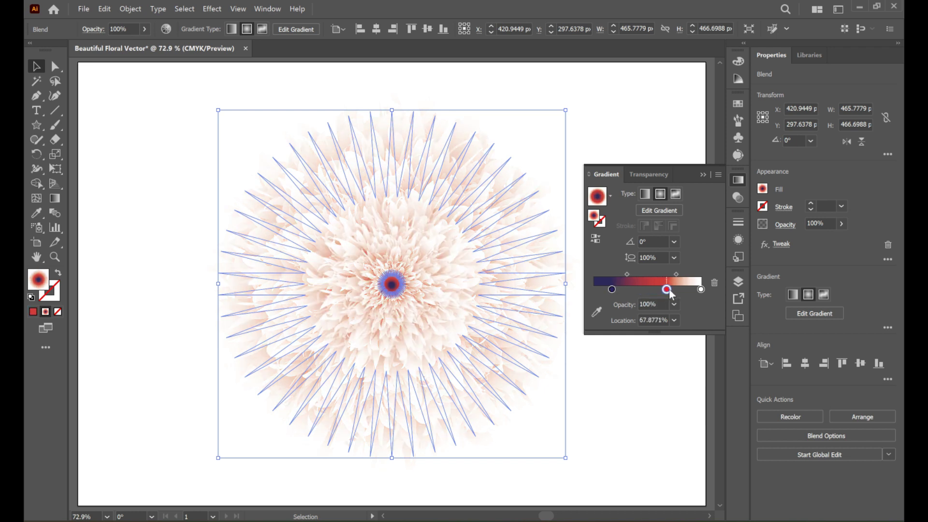
left_click_drag(667, 289, 670, 289)
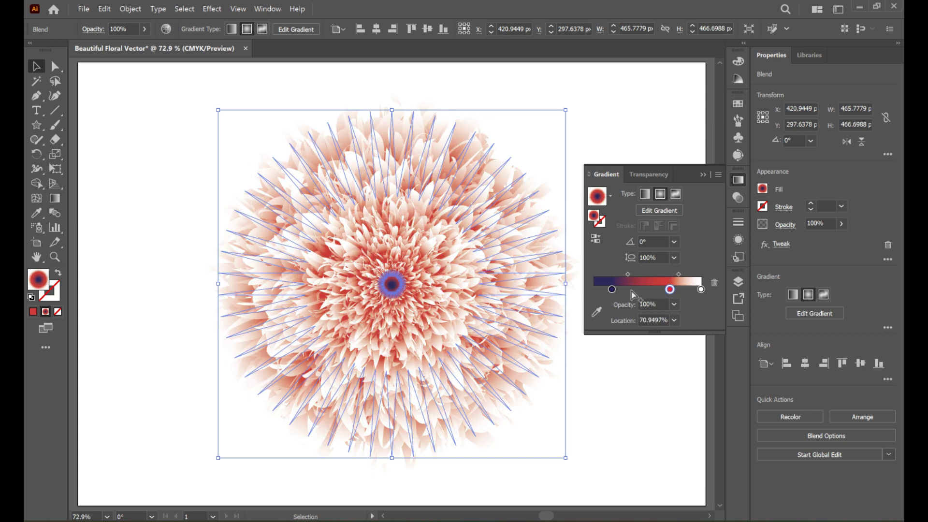
Try several swatches on the red gradient stop, ending on a light green
double_click(669, 289)
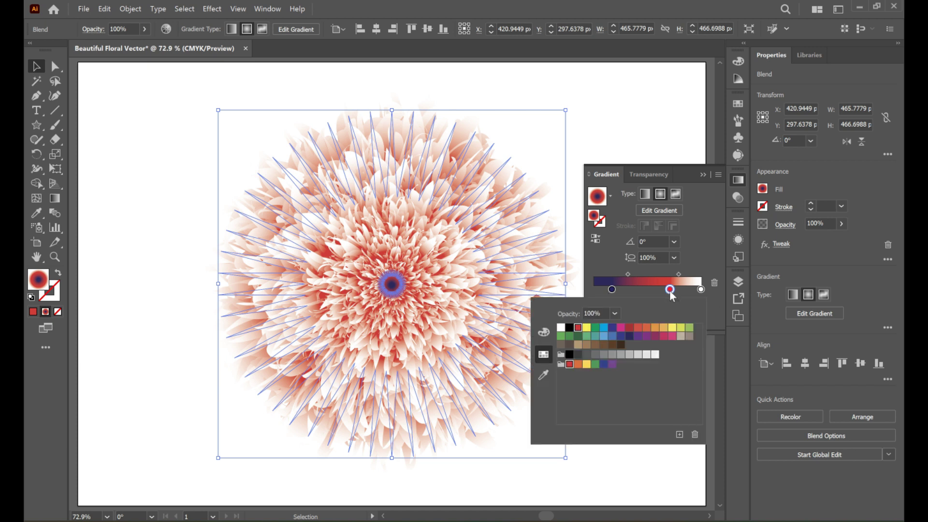
left_click(568, 366)
left_click(622, 328)
left_click(629, 328)
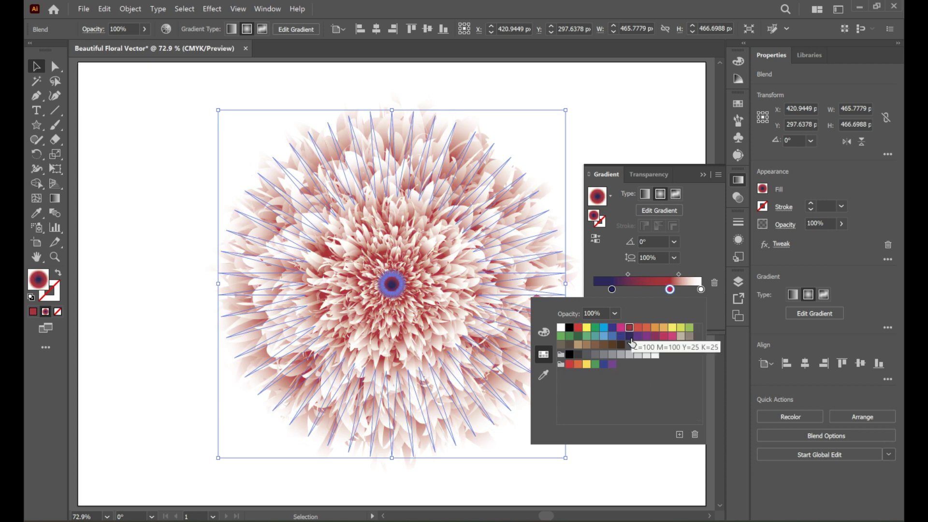
left_click(629, 336)
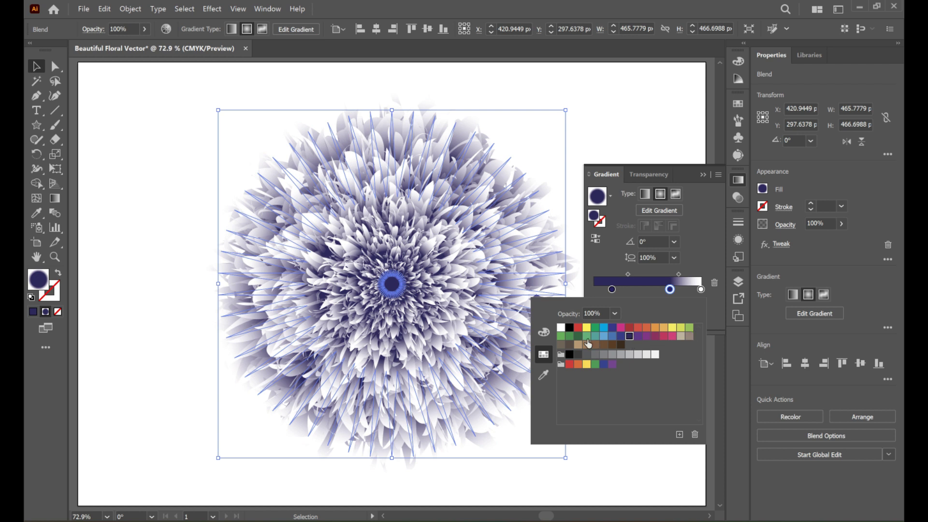
left_click(595, 328)
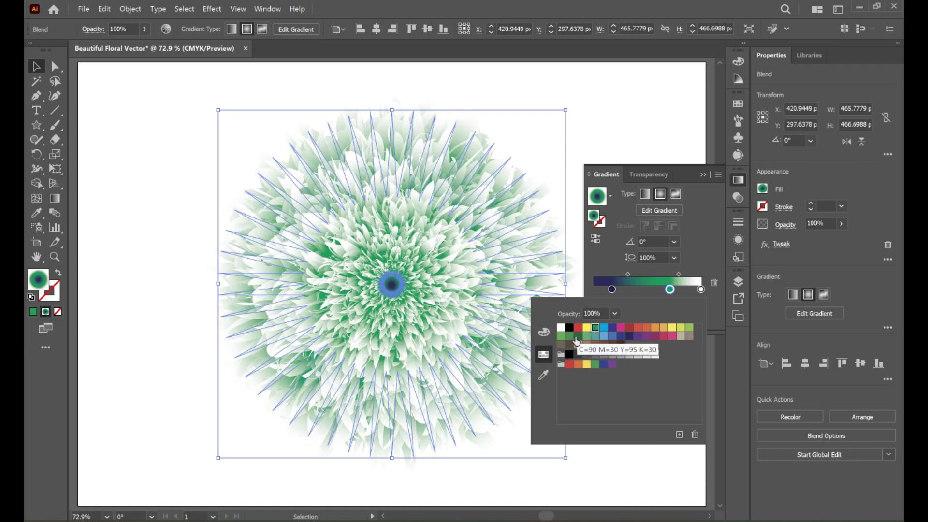
left_click(577, 335)
left_click(561, 337)
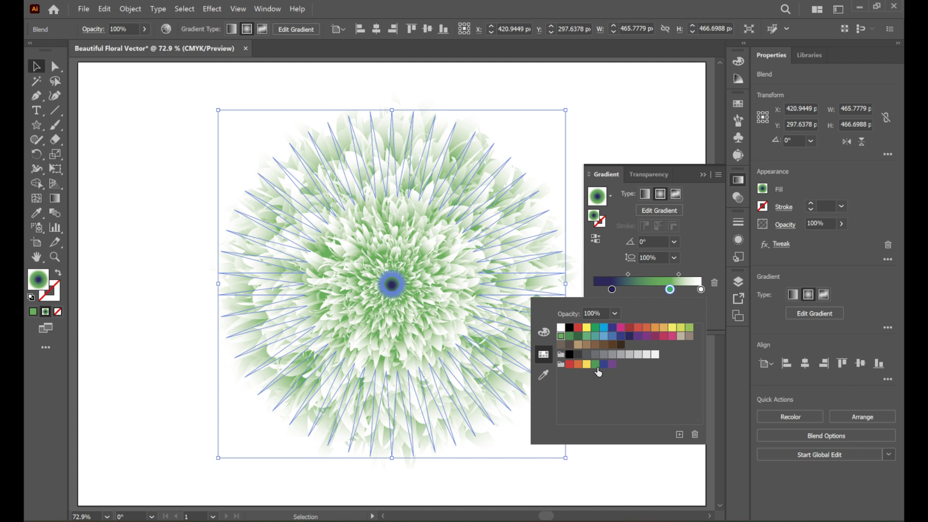
Close the swatch and gradient options, preview the green flower, then reselect it
left_click(716, 172)
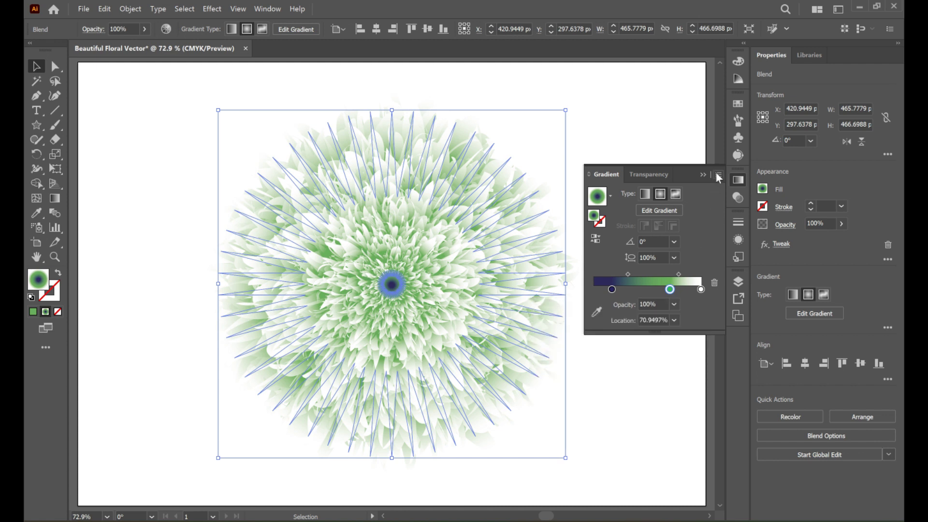
left_click(718, 175)
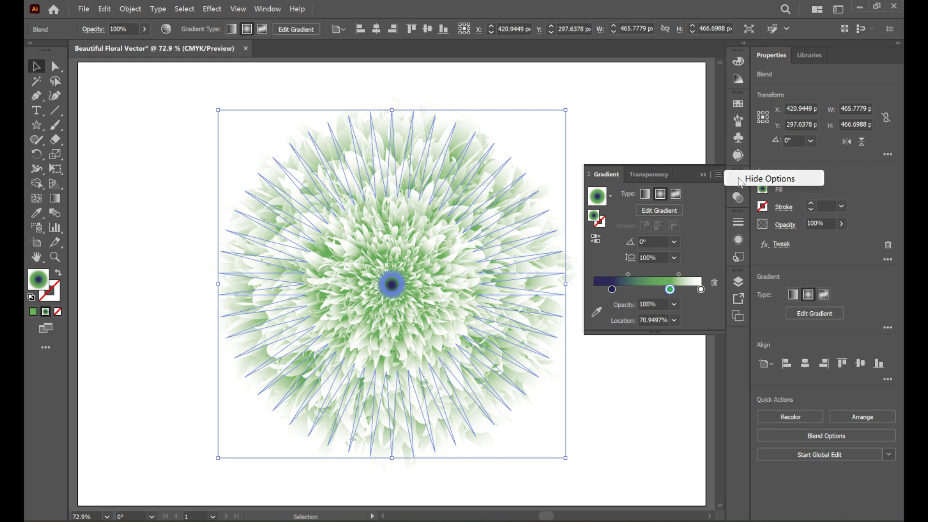
key("ctrl+shift+a")
left_click(738, 180)
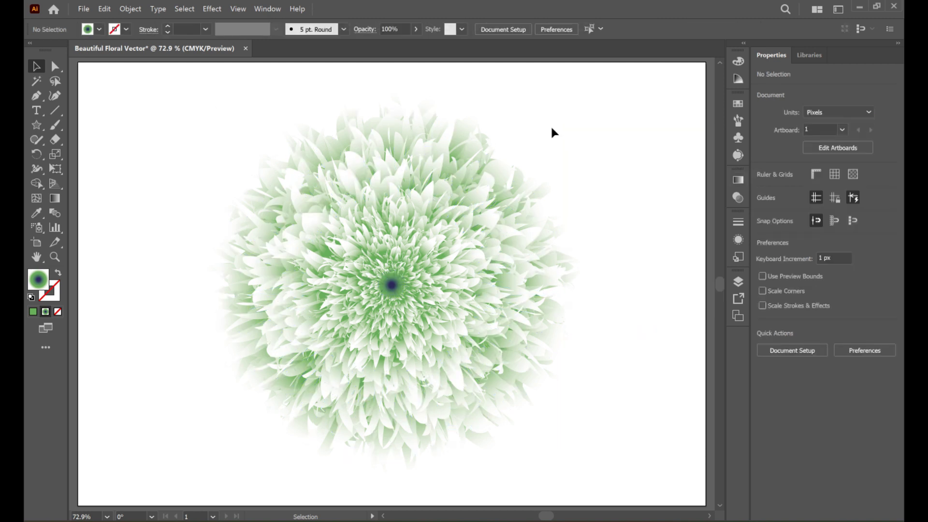
left_click(552, 133)
Set the navy gradient stop to about 11.7% and shift the green stop inward
left_click_drag(612, 289, 593, 289)
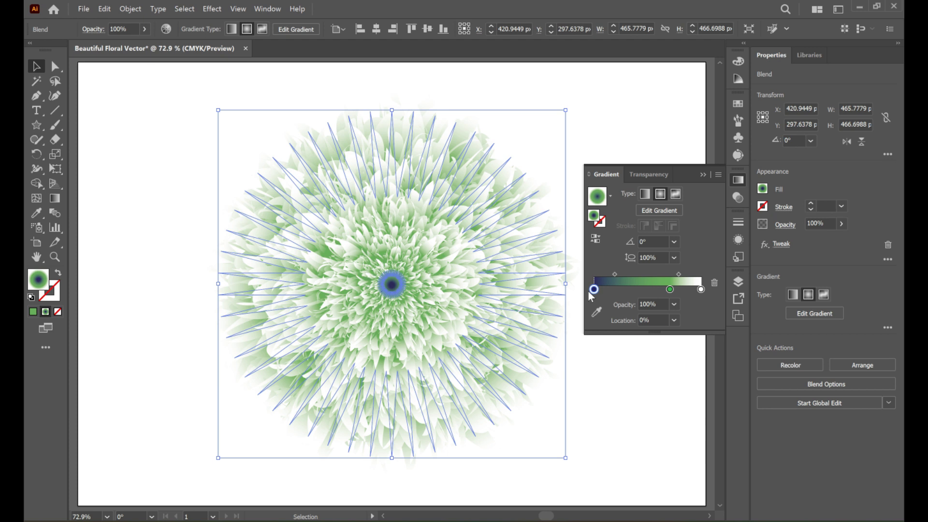
left_click_drag(670, 289, 659, 290)
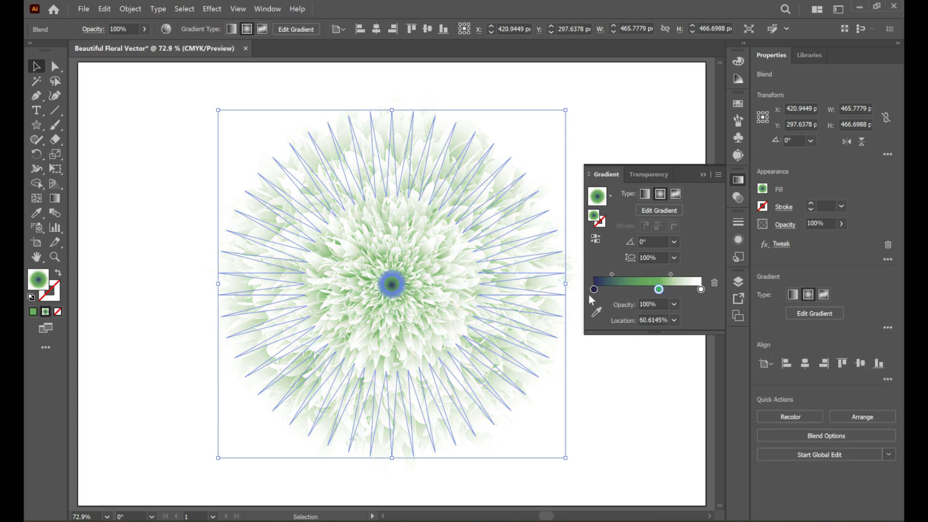
left_click_drag(594, 289, 600, 289)
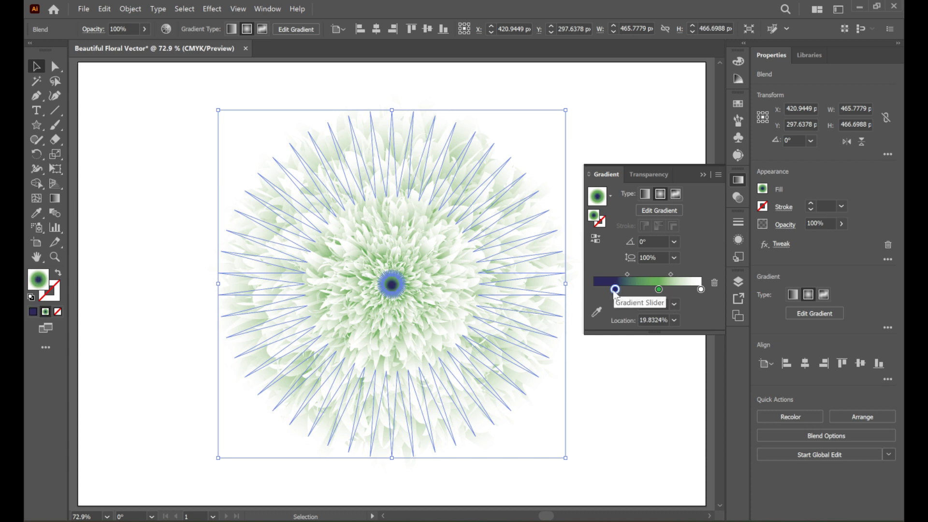
Recolour the green middle stop back to CMYK Red after trying magenta, crimson and mauve
double_click(658, 289)
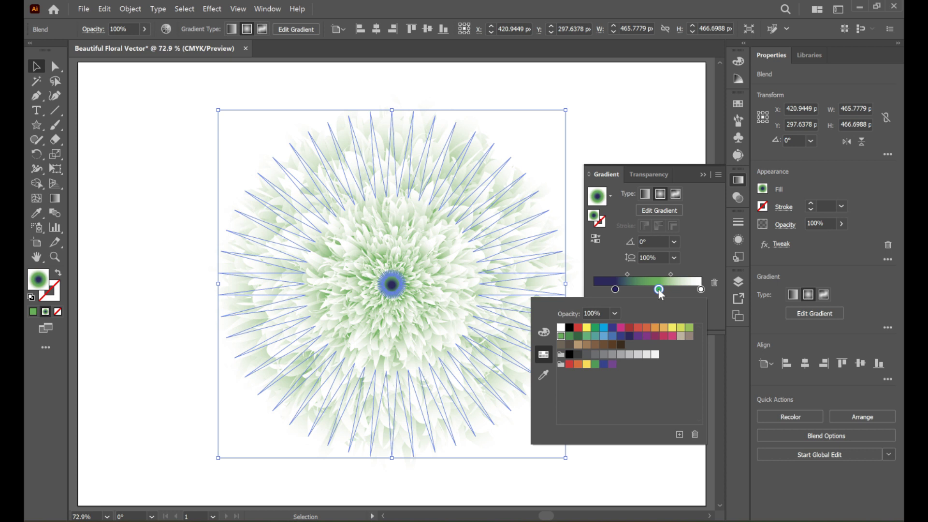
left_click(578, 328)
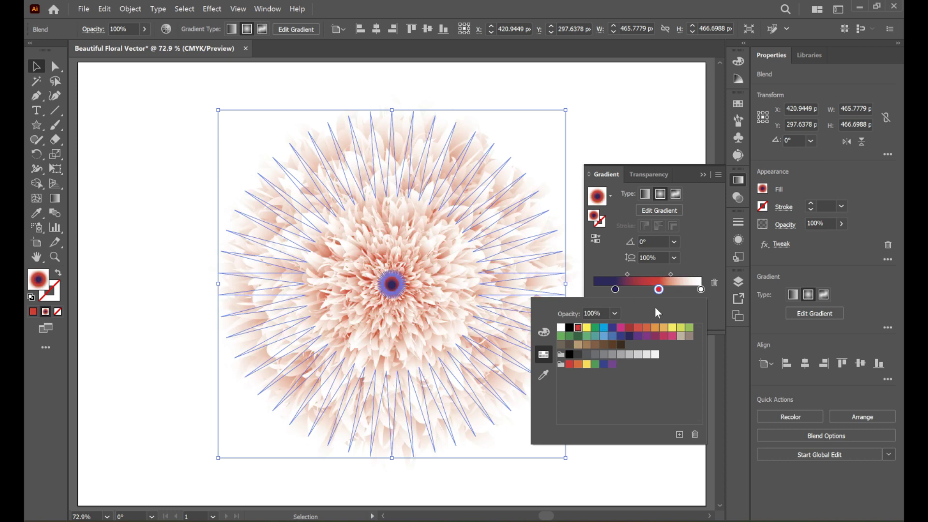
left_click(621, 328)
left_click(671, 336)
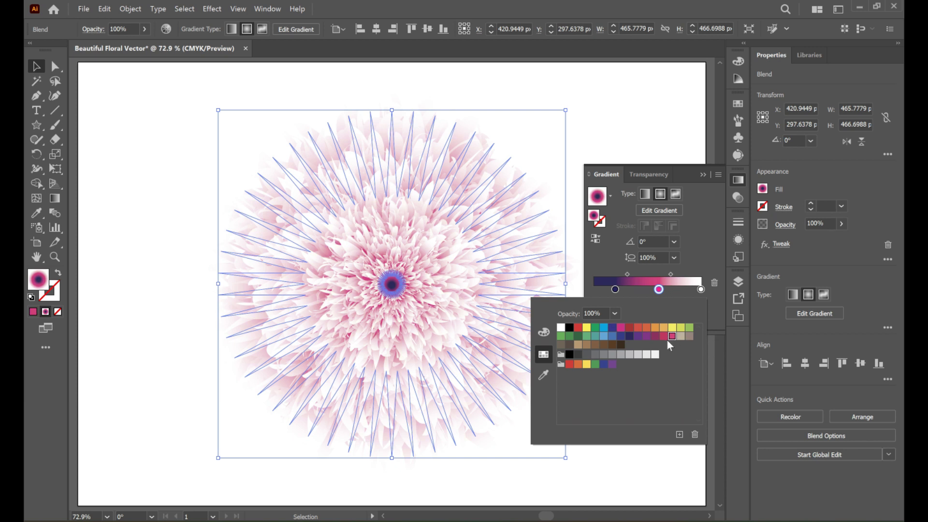
left_click(661, 337)
left_click(654, 336)
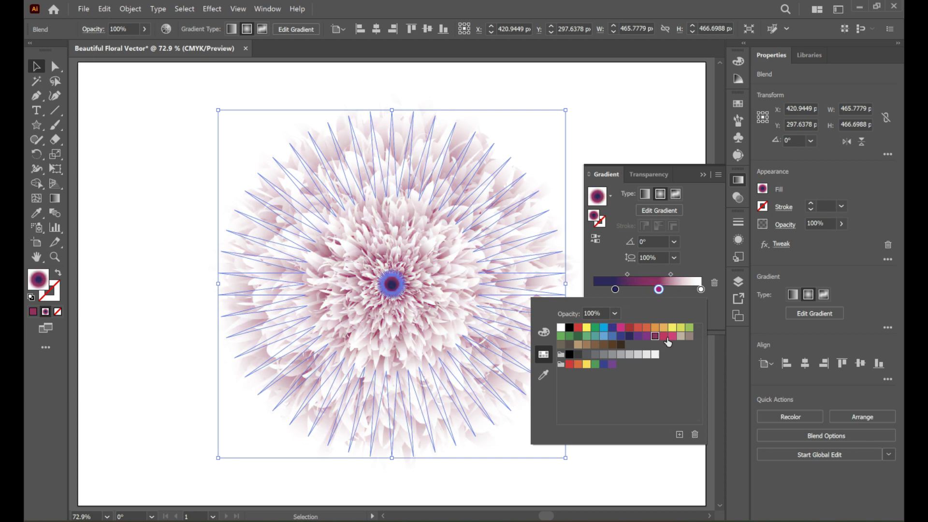
left_click(569, 363)
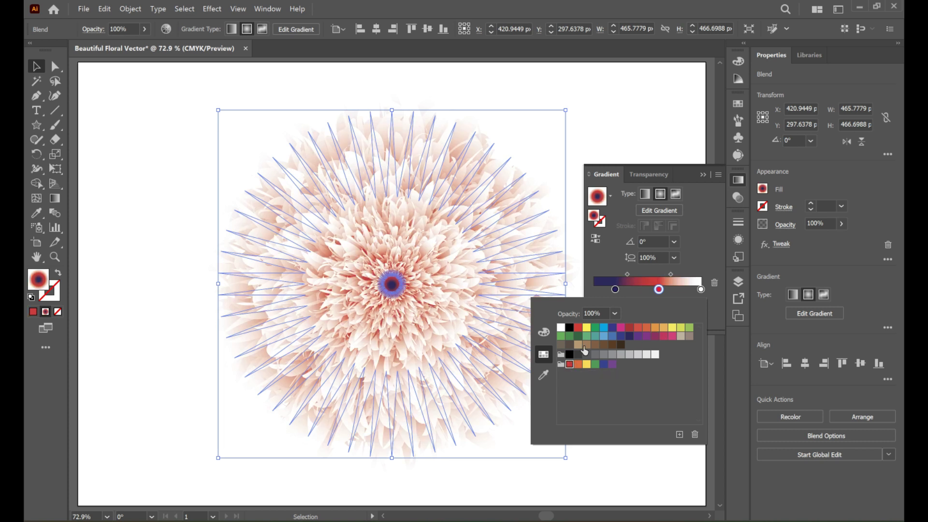
left_click(578, 329)
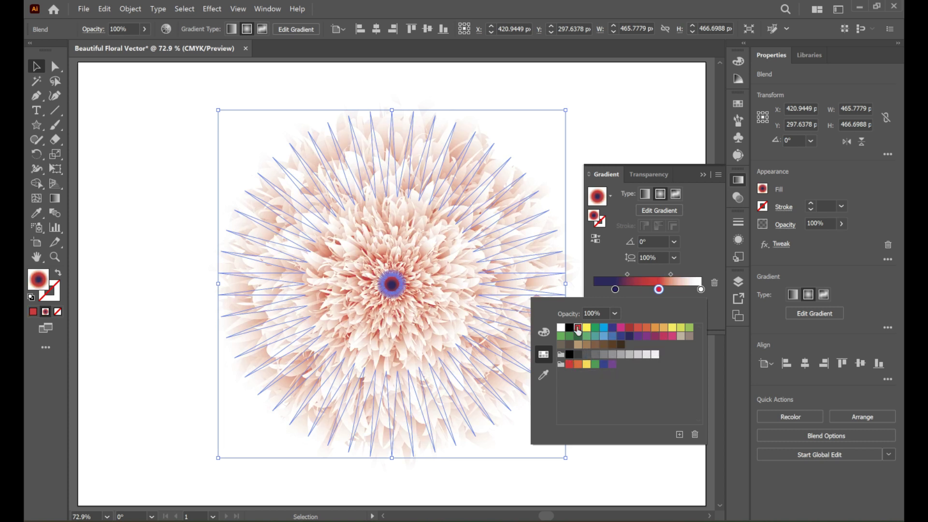
left_click(618, 290)
Move the red stop to about 51.7% and the red-white midpoint to 52.9%, then view the result
mouse_move(614, 289)
left_mouse_down()
mouse_move(623, 314)
mouse_move(606, 289)
left_mouse_up()
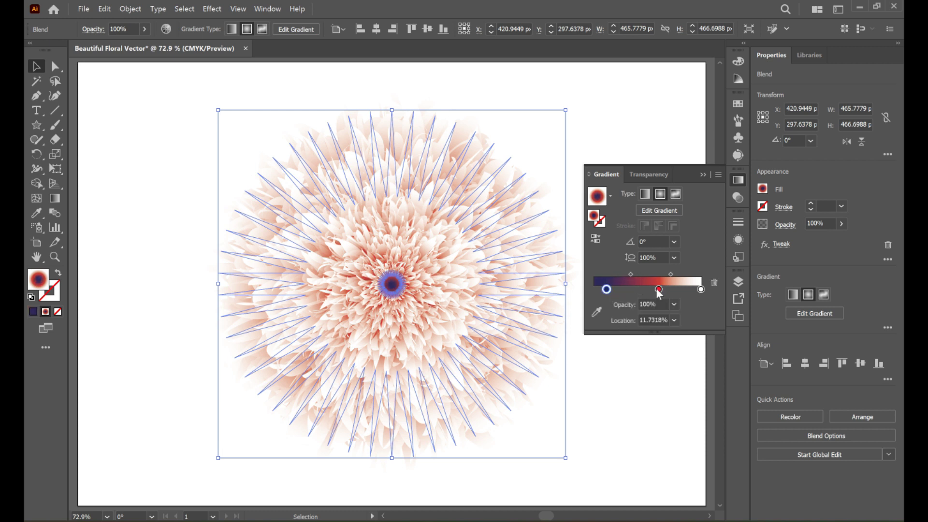
mouse_move(658, 290)
left_mouse_down()
mouse_move(644, 290)
mouse_move(683, 274)
left_mouse_up()
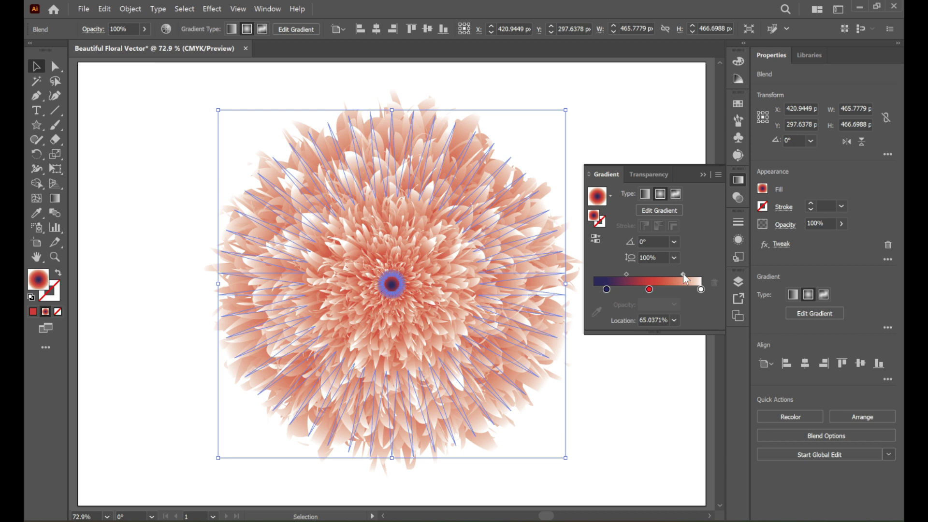
left_click_drag(682, 274, 676, 274)
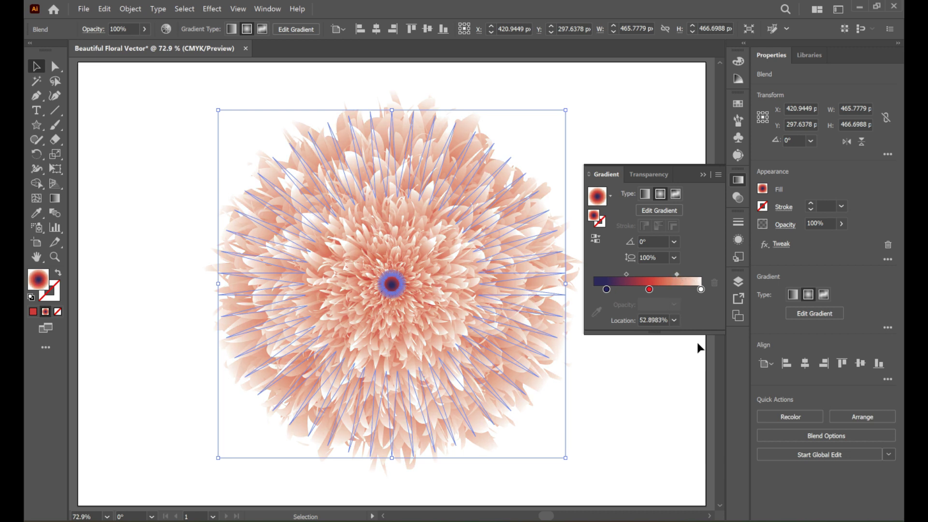
left_click(740, 185)
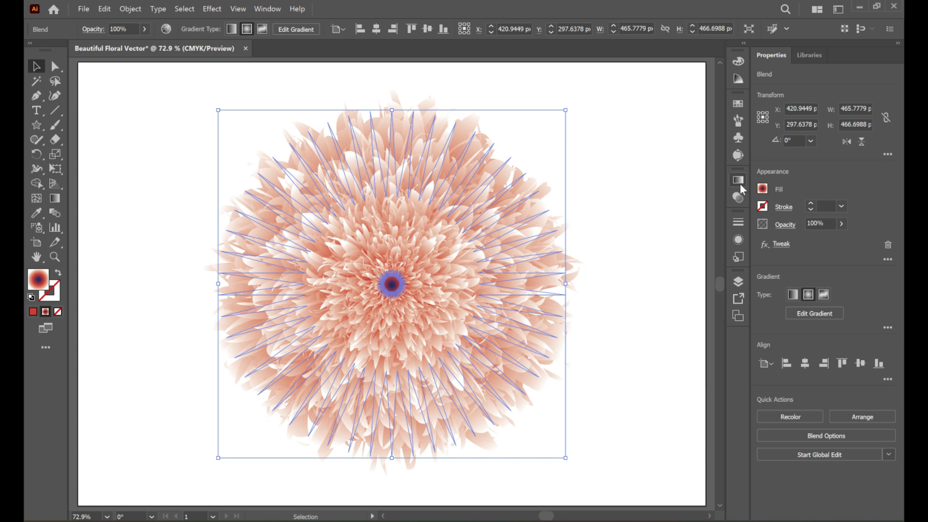
left_click(629, 237)
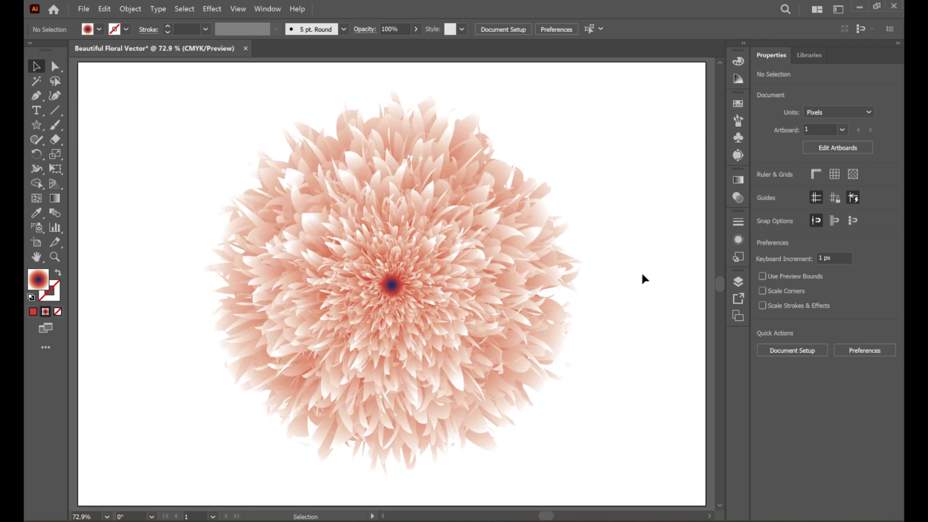
Export the artwork as Beautiful Floral Vector.png at High (300 ppi) with a chosen background colour
left_click(84, 8)
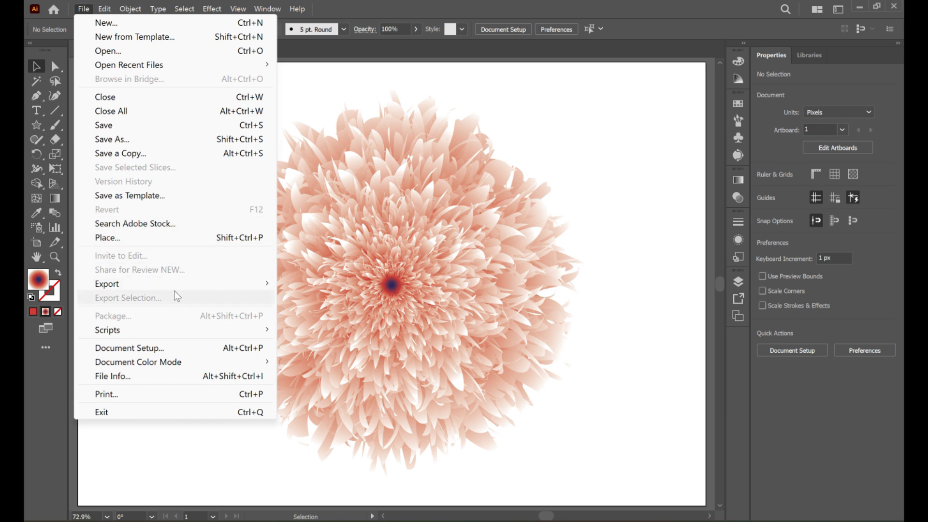
mouse_move(108, 283)
left_click(342, 300)
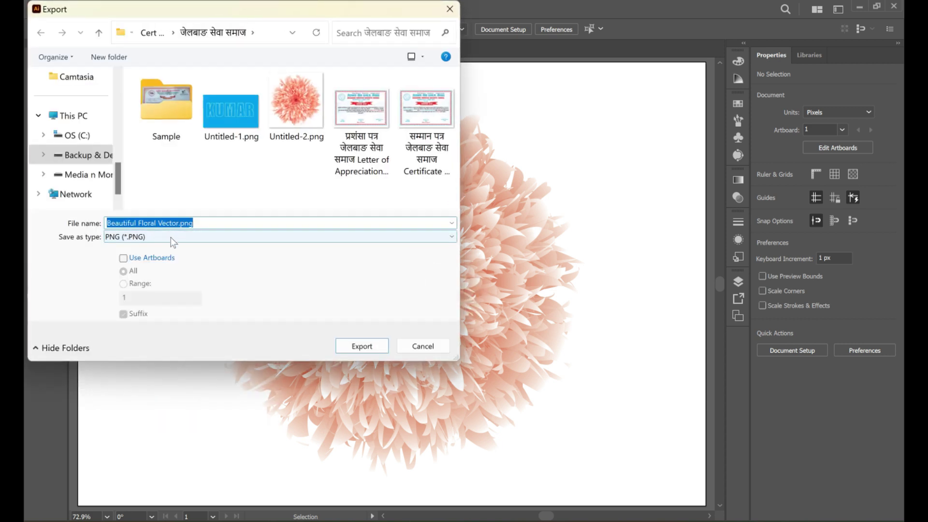
left_click(372, 351)
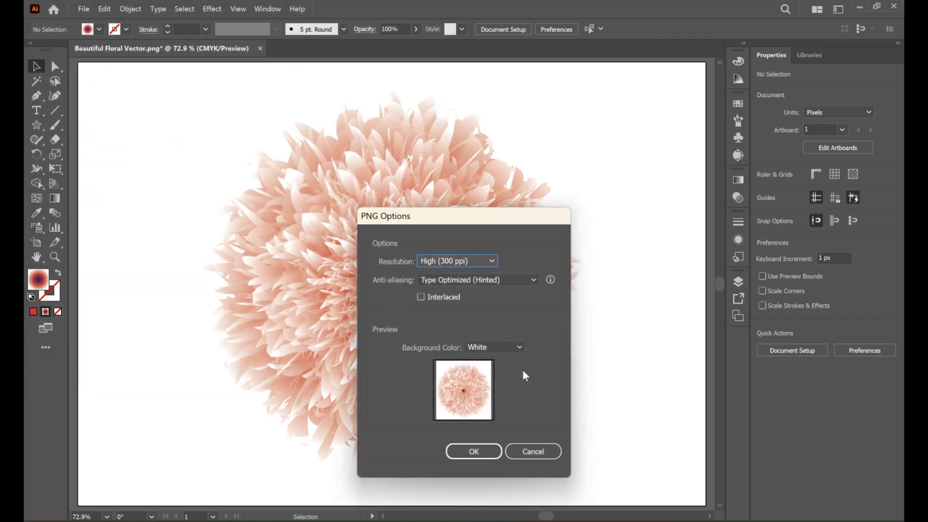
left_click(511, 348)
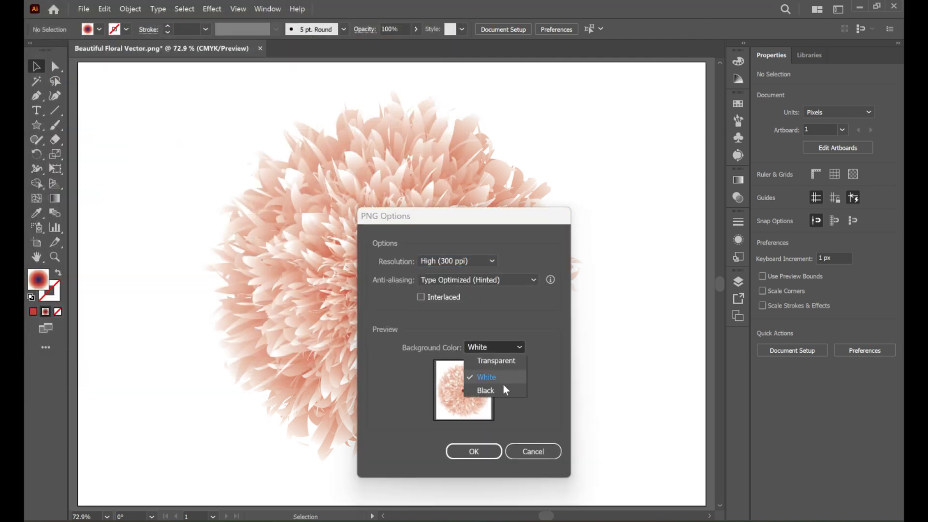
left_click(498, 361)
left_click(473, 450)
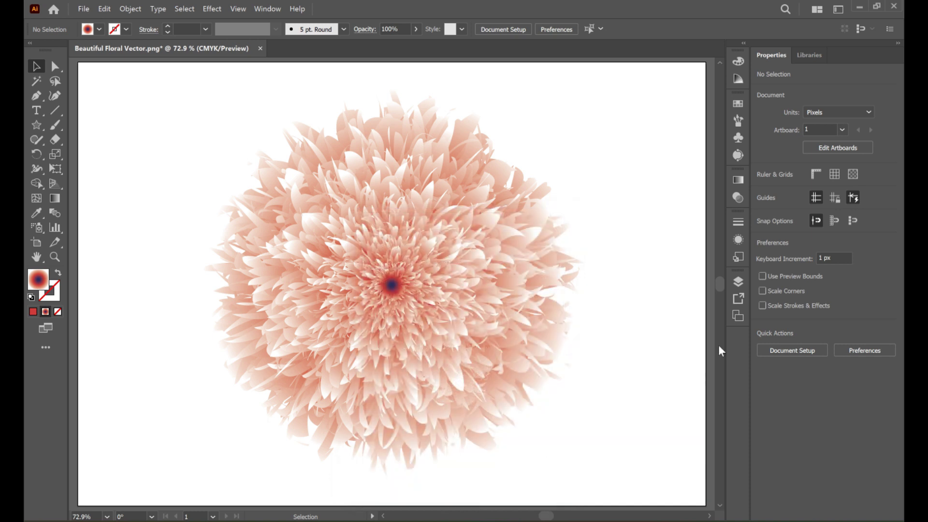